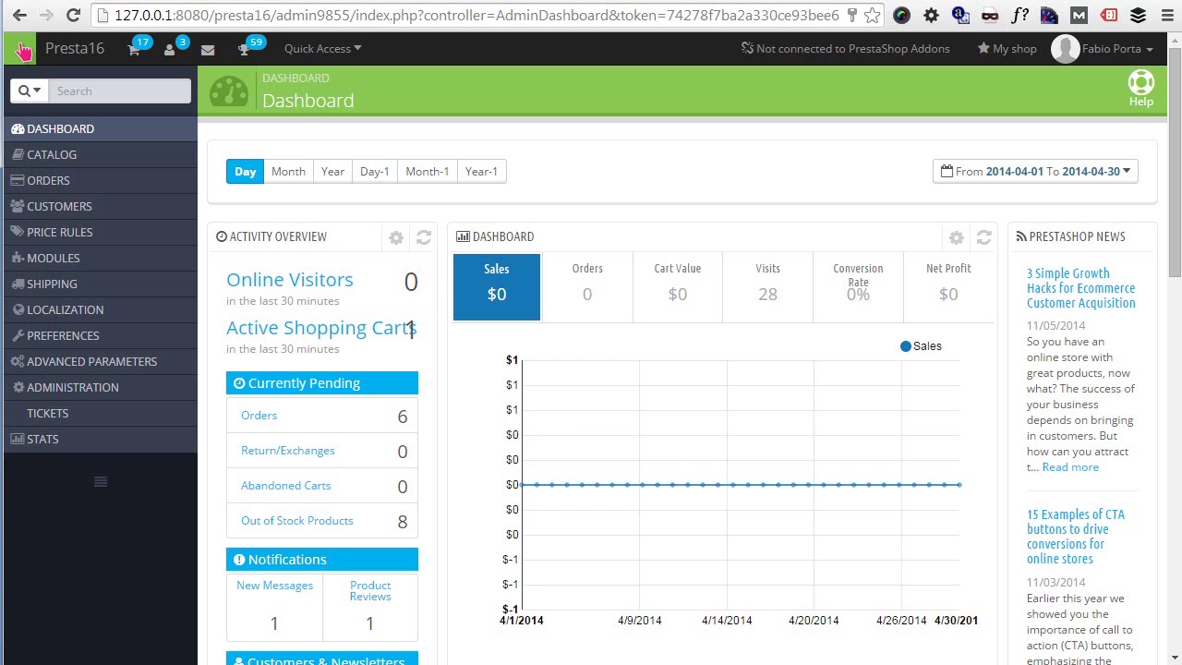
Open the Taxes page under Localization and review the list of taxes and the tax options below it
mouse_move(92, 310)
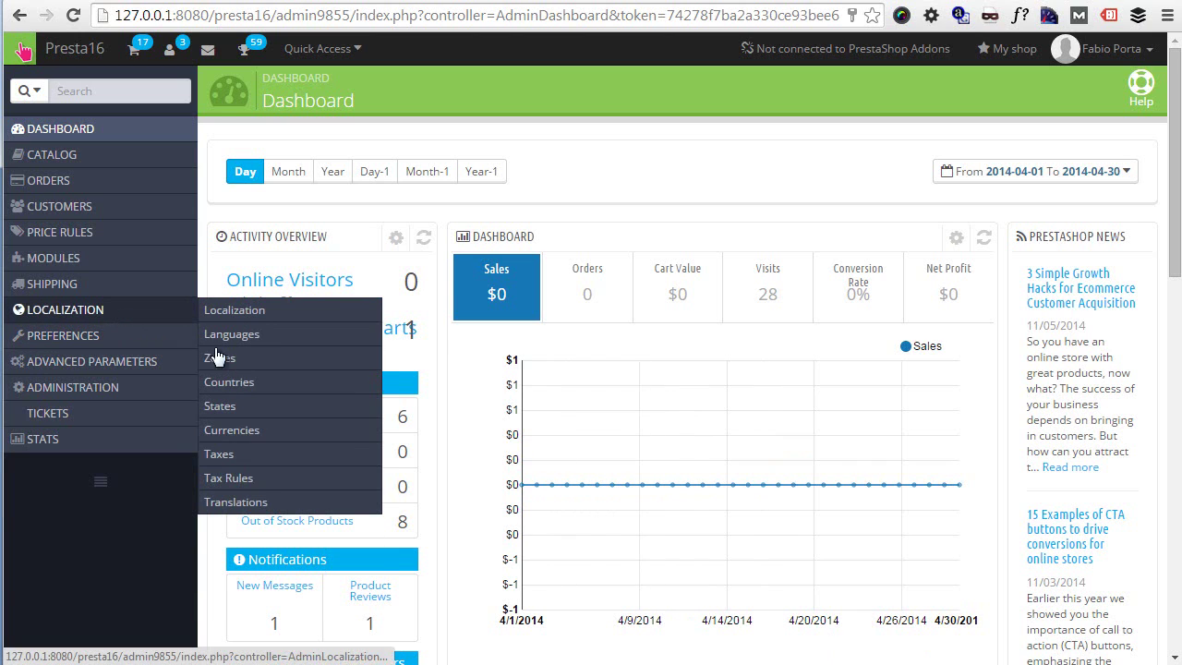
click(277, 461)
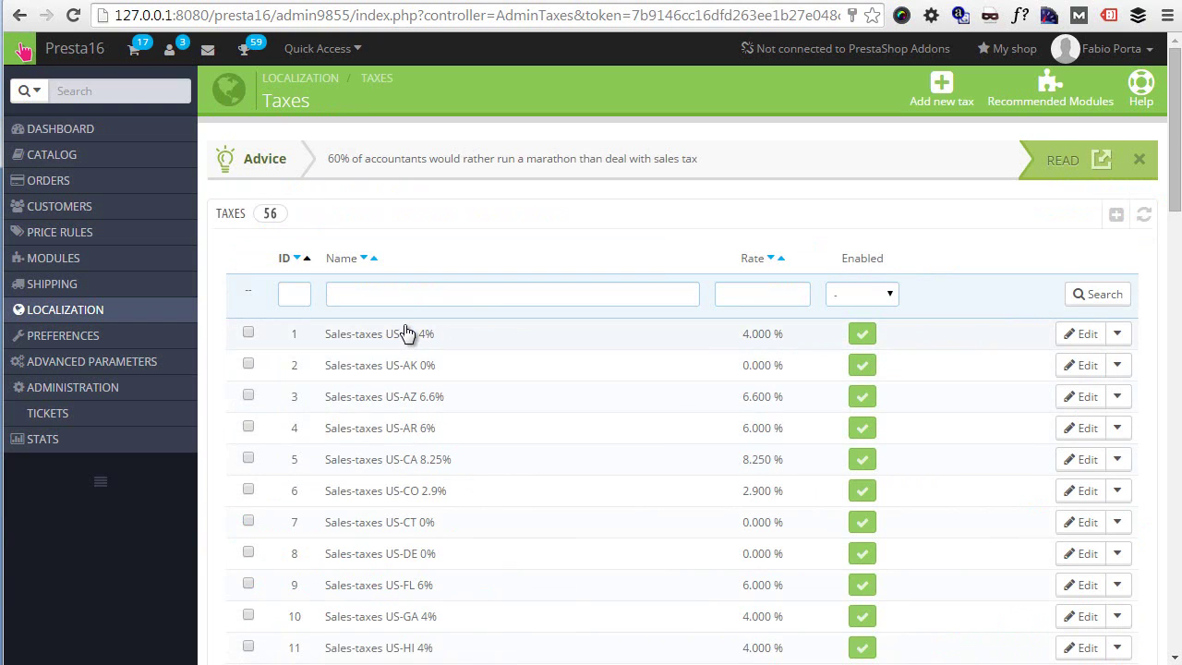
scroll(407, 333, down, 1)
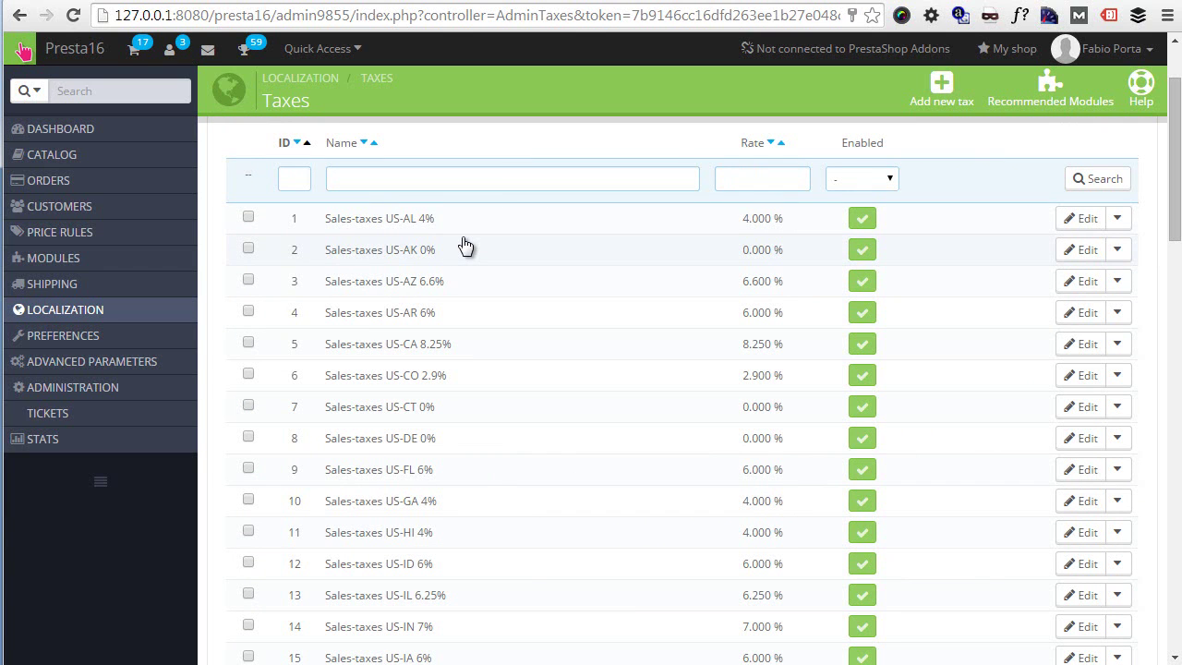
scroll(464, 244, down, 17)
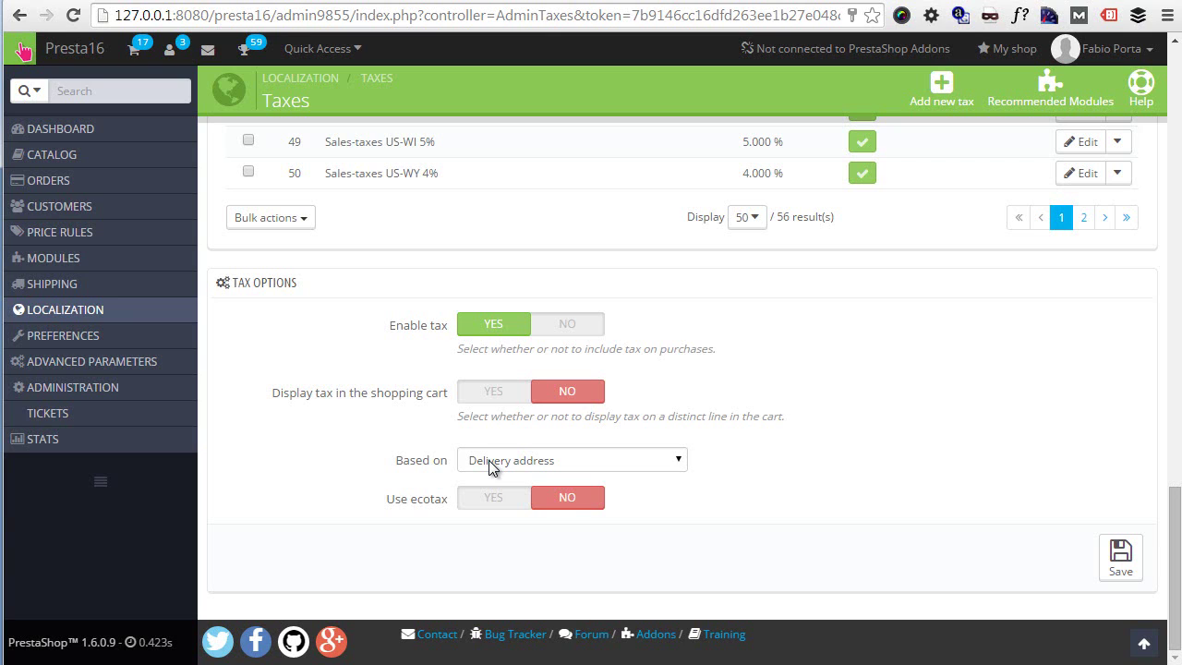
Add a new tax named "Super Mean Tax" with a rate of 100, enable it and save it
click(949, 99)
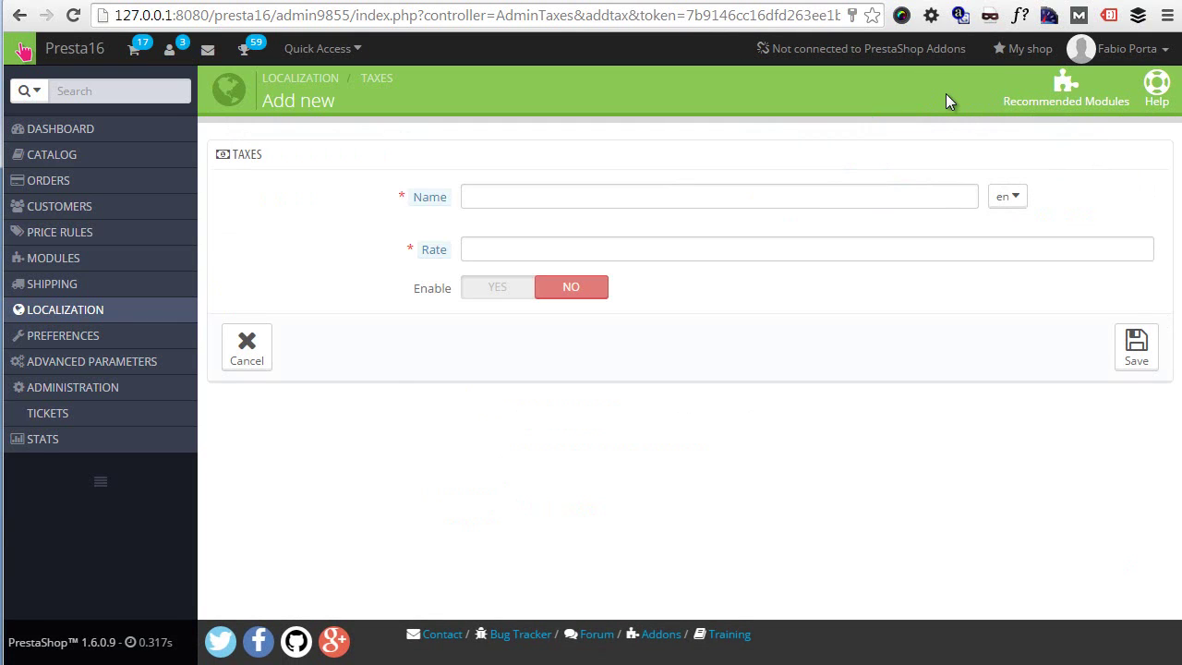
click(596, 204)
text(Mean)
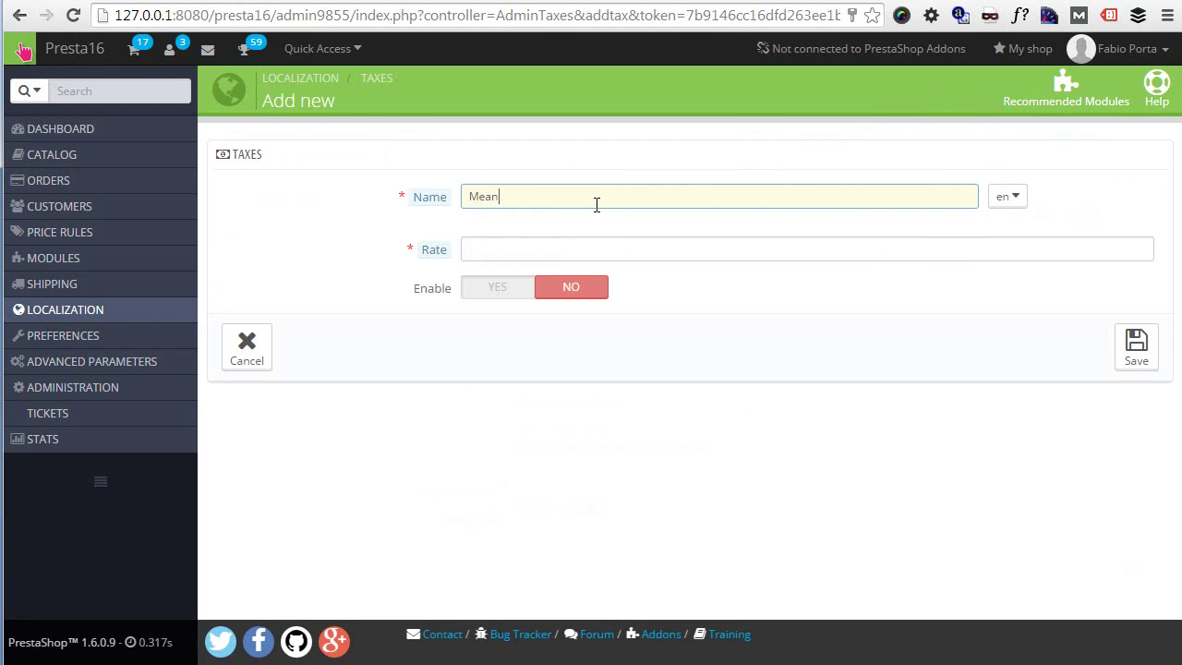
text( TaxSuper)
click(590, 251)
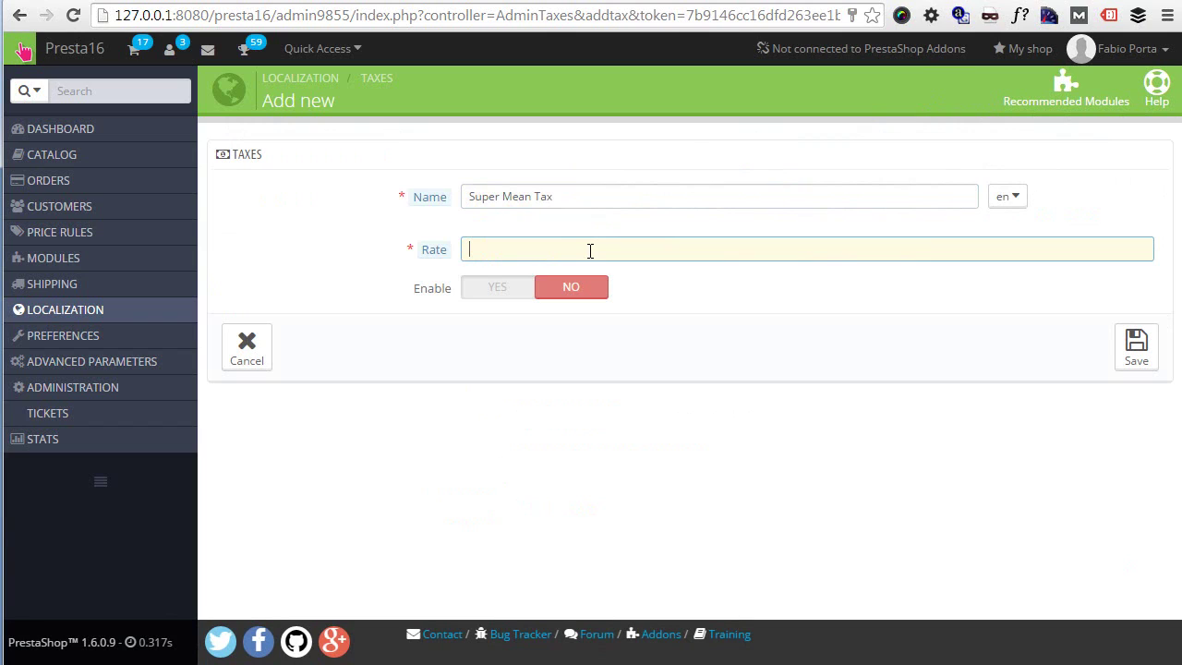
text(100)
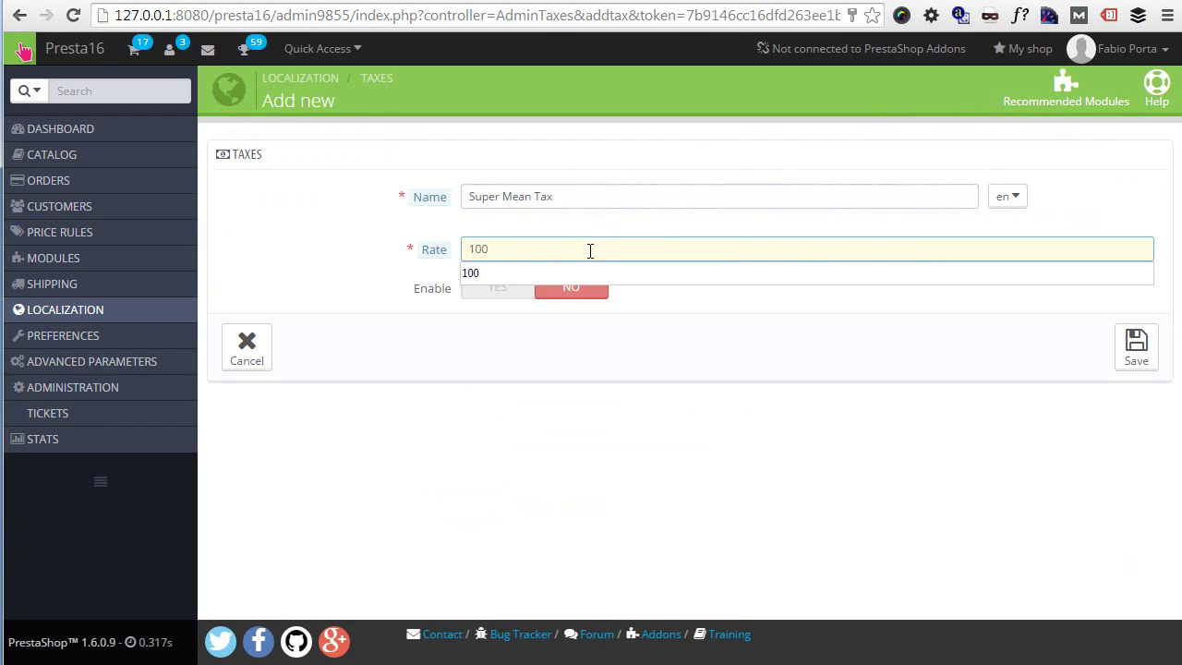
click(496, 290)
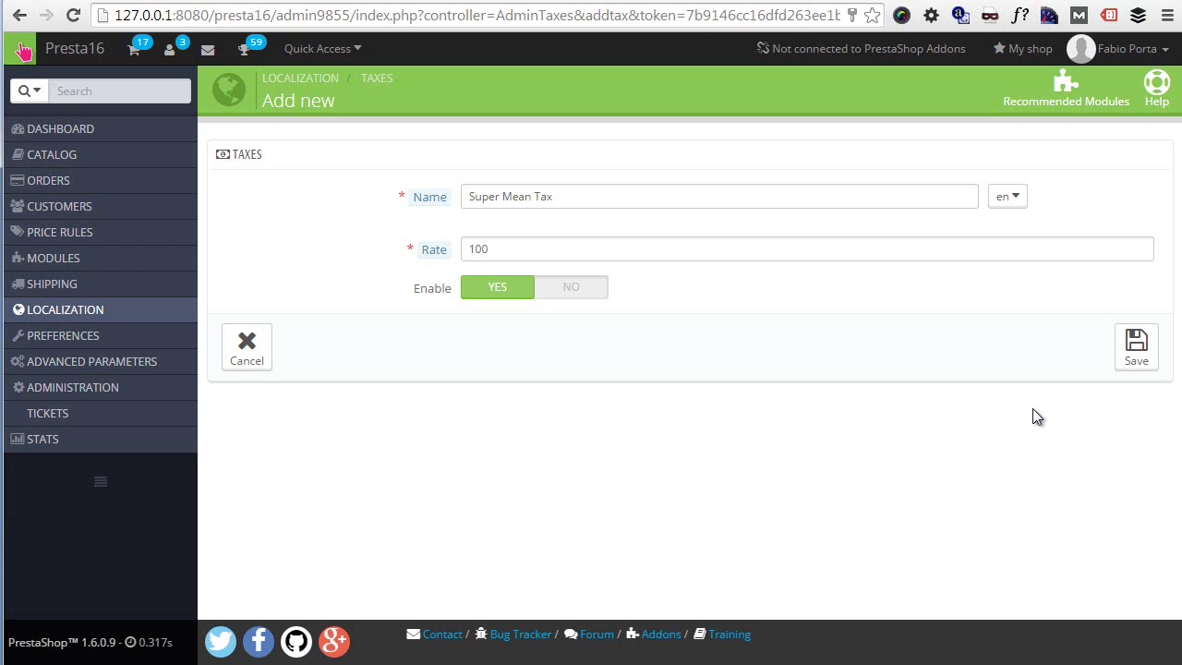
click(1134, 369)
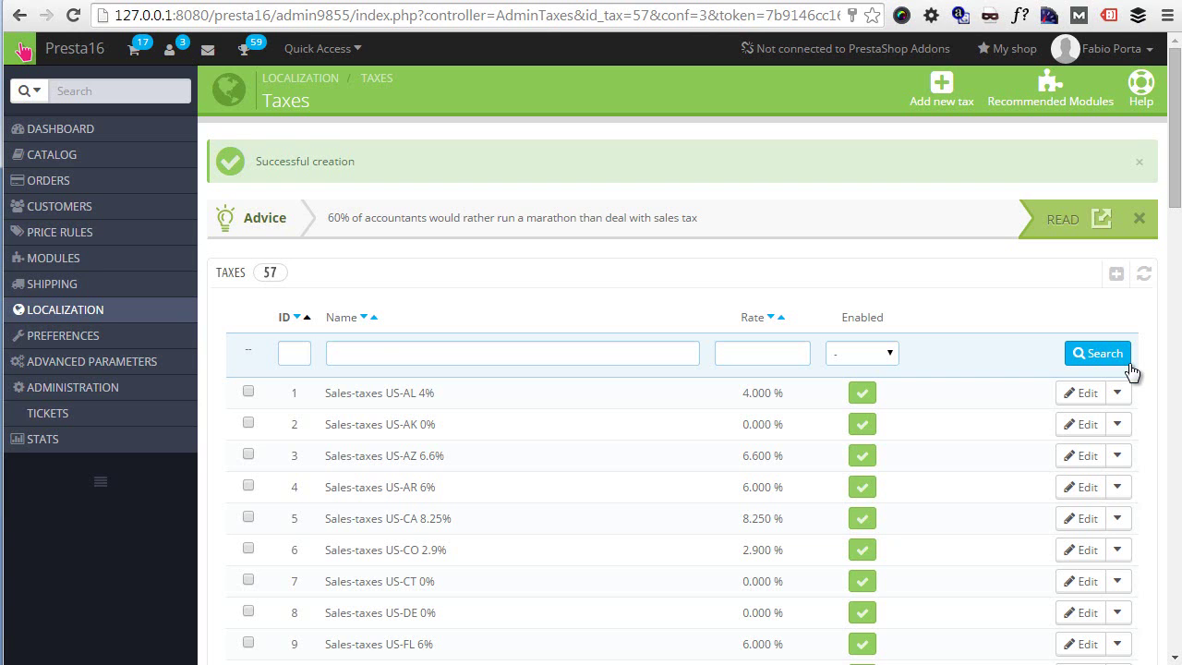
Open the Tax Rules page under Localization and look through the existing tax rules groups
mouse_move(53, 311)
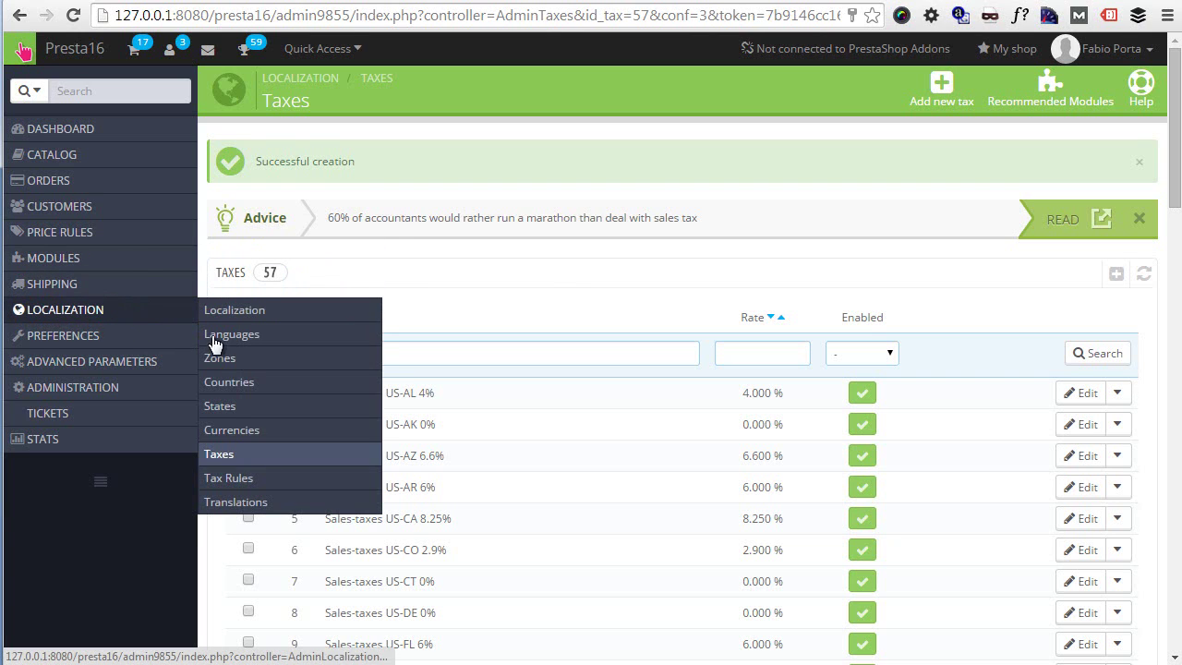
click(254, 479)
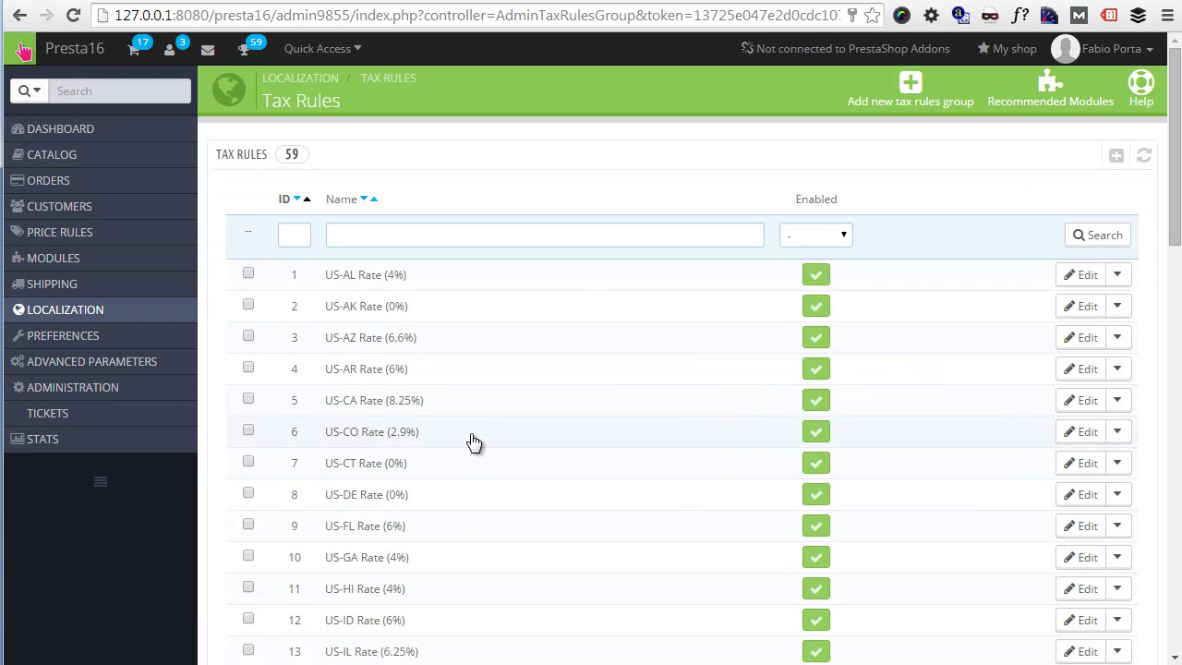
scroll(473, 442, down, 14)
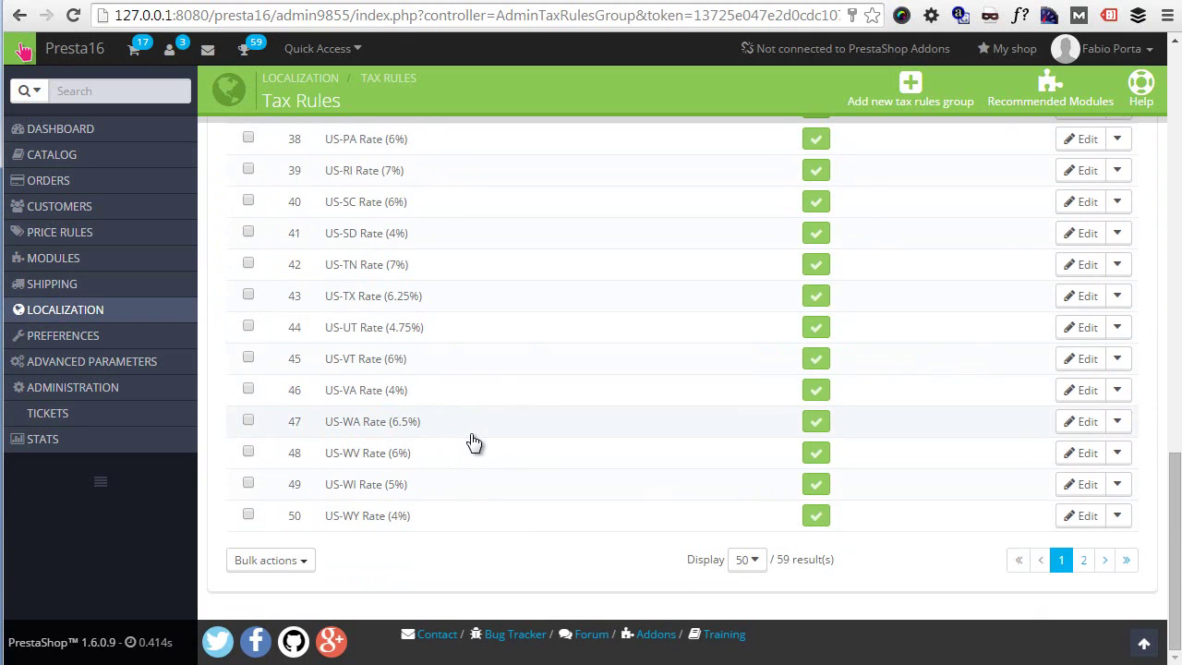
scroll(473, 442, up, 14)
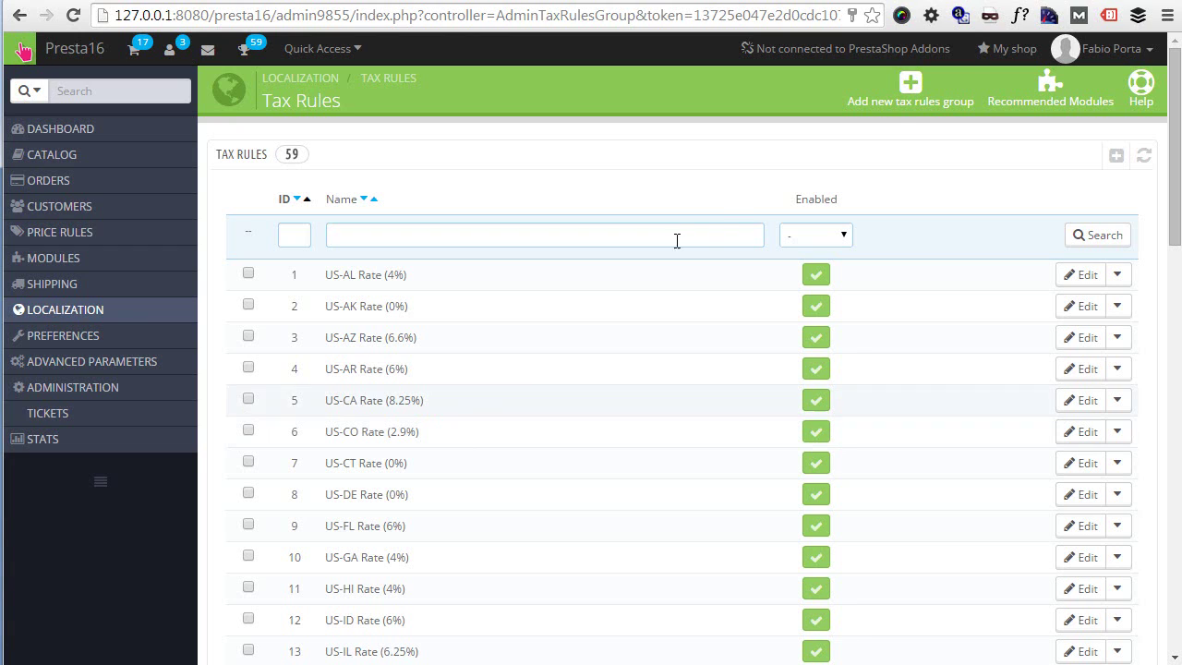
Create a new tax rules group named "Mean Tax rule", enable it and save it
click(887, 106)
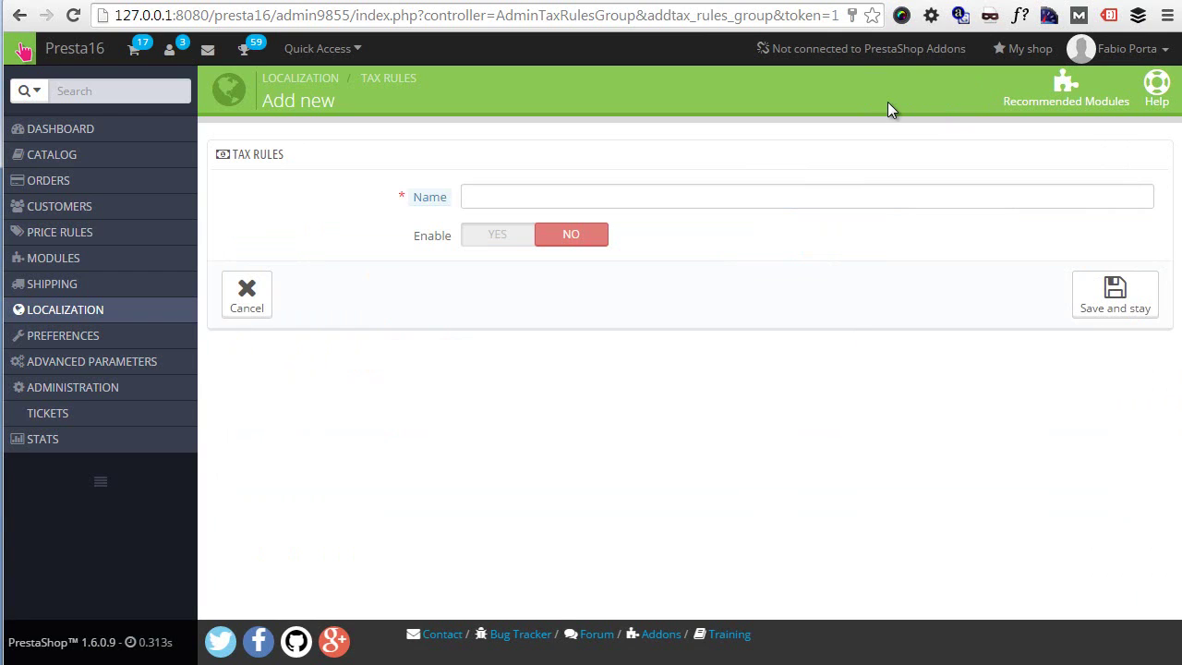
click(542, 190)
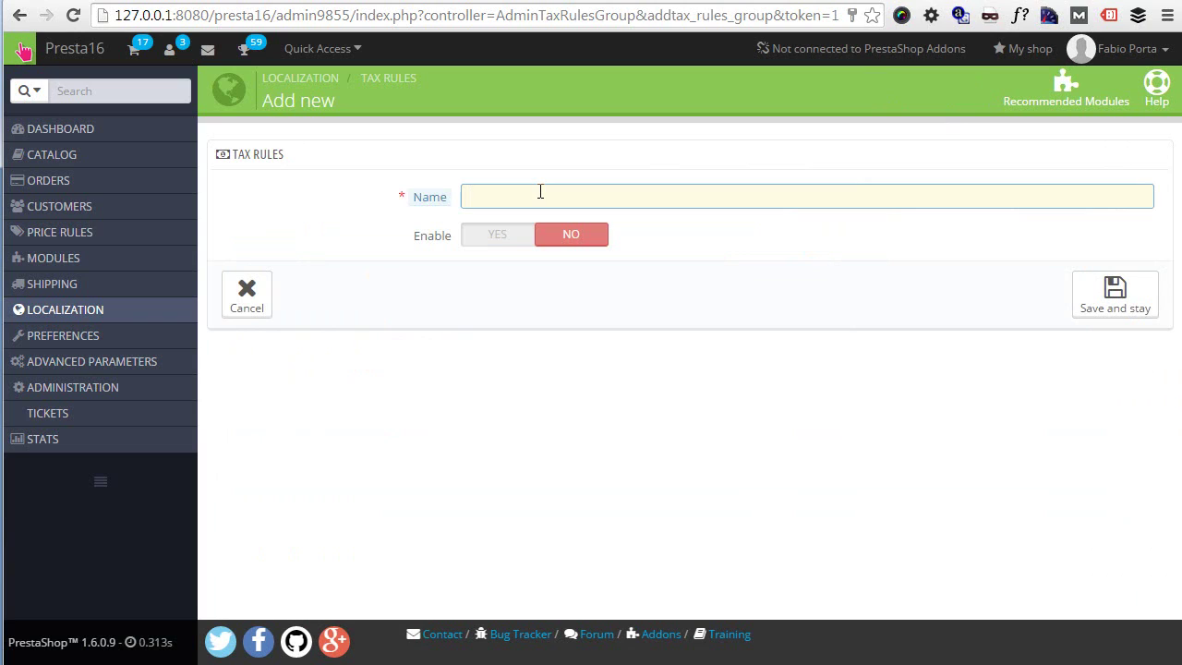
text(Mean Tax rule)
click(514, 235)
click(1096, 307)
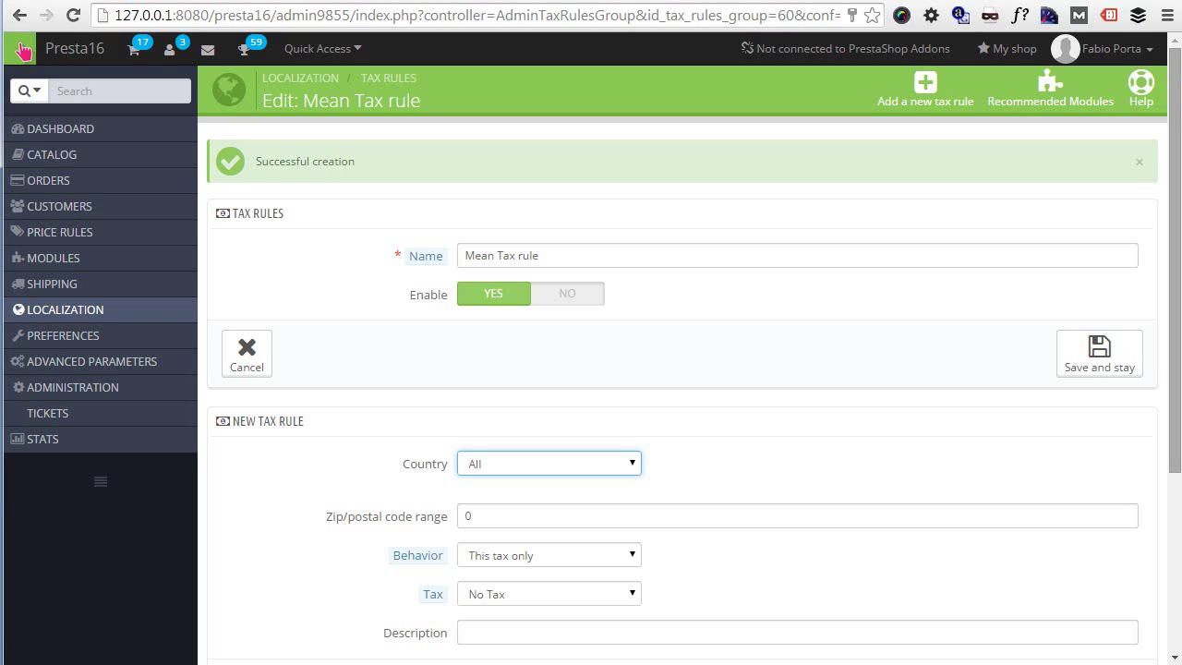
Set the new tax rule's country to United States and its state to All
scroll(649, 367, down, 2)
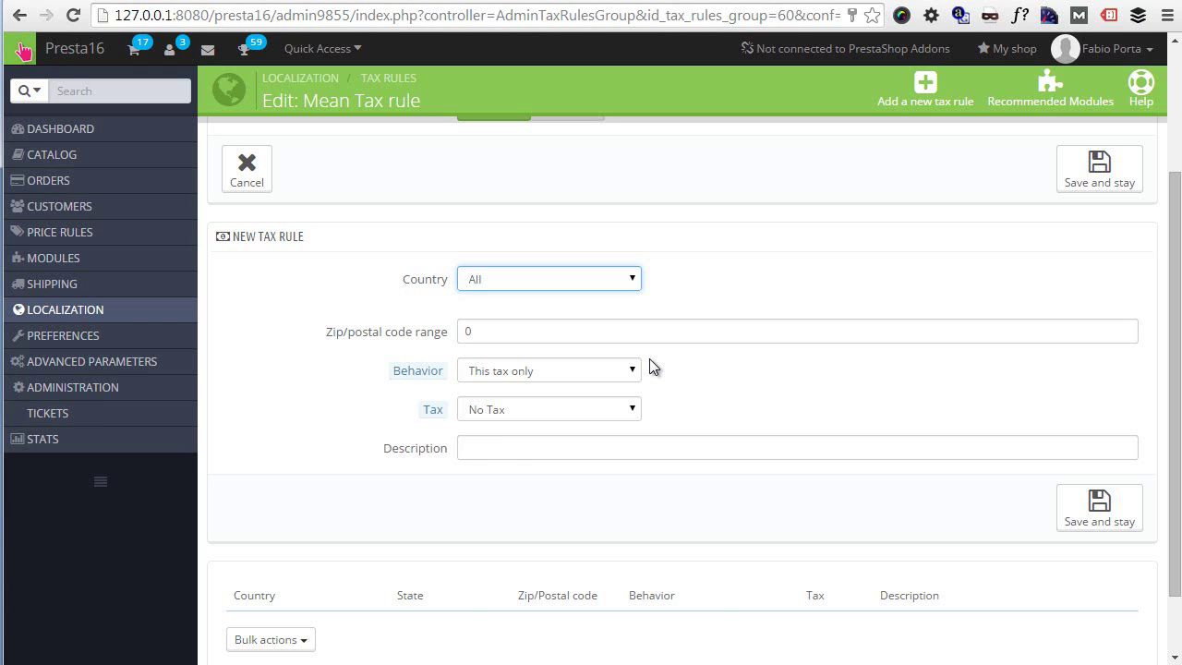
click(572, 282)
scroll(573, 356, down, 1)
scroll(573, 356, down, 20)
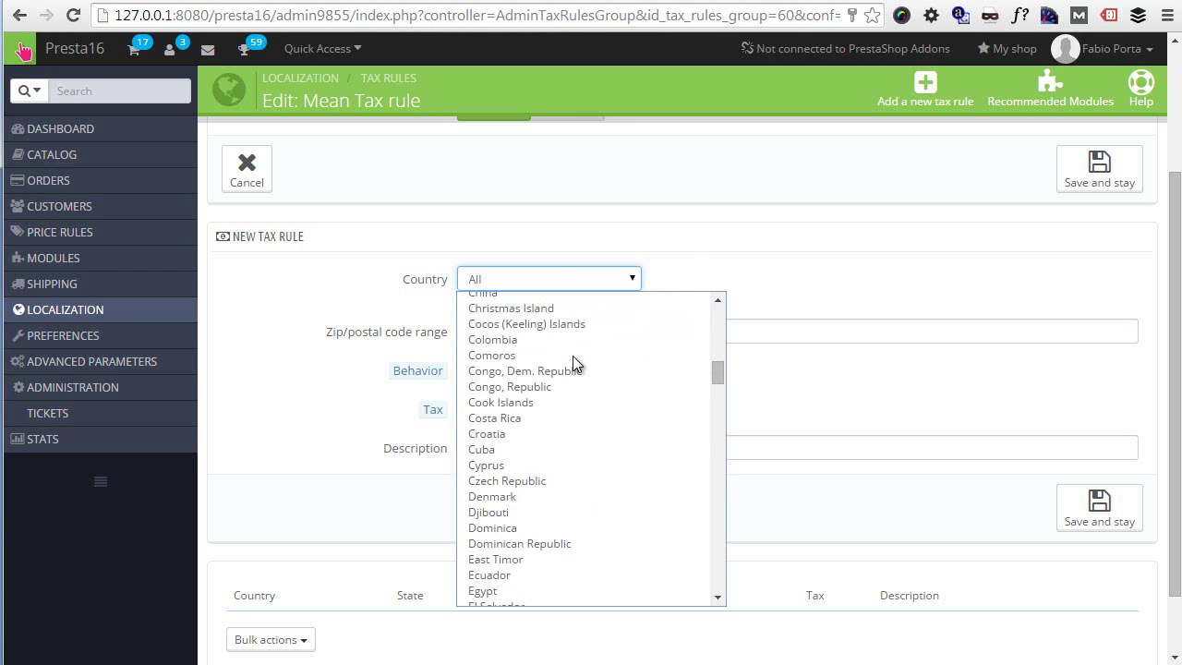
scroll(581, 388, down, 12)
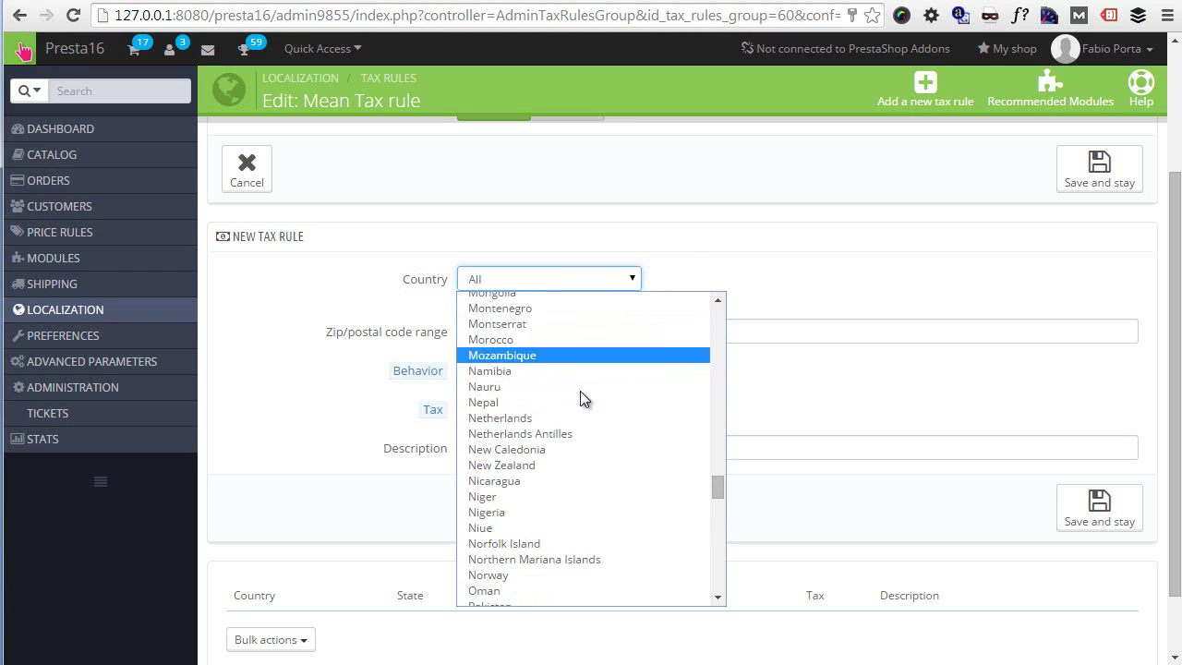
scroll(582, 453, up, 6)
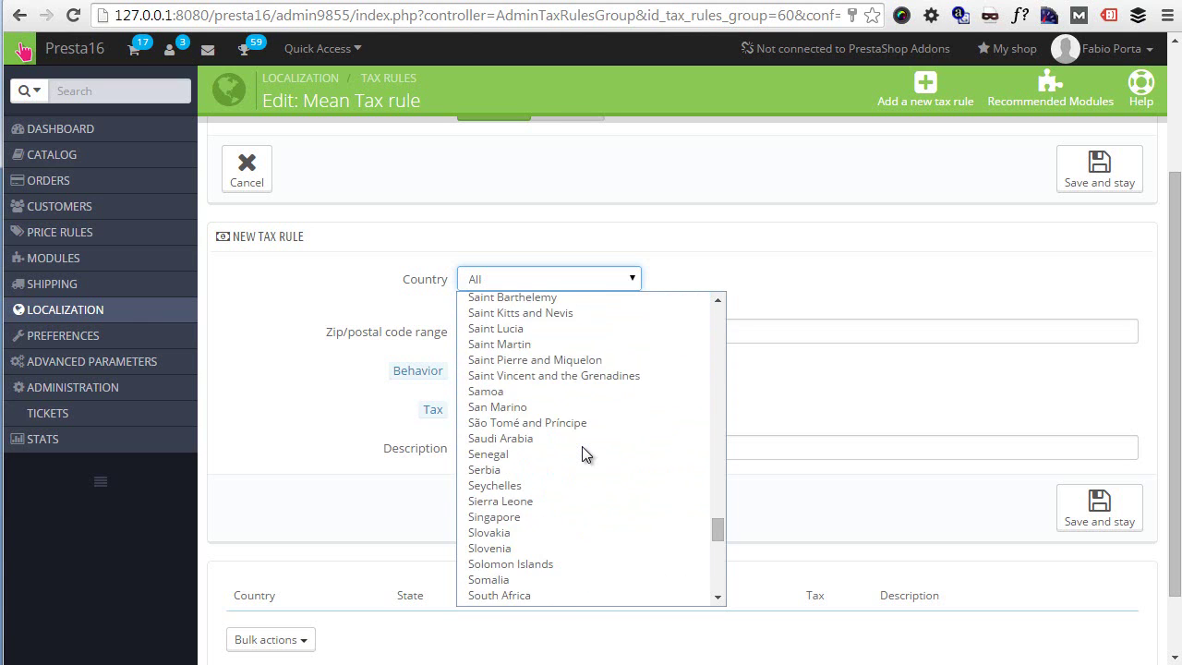
scroll(582, 452, down, 6)
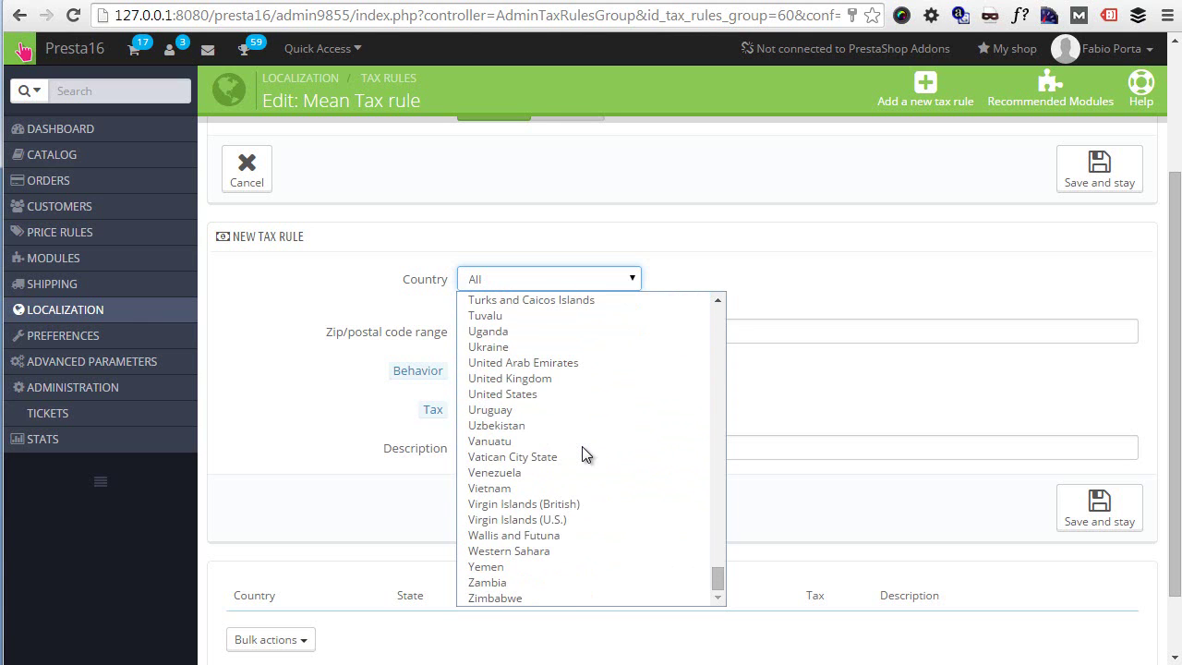
click(563, 395)
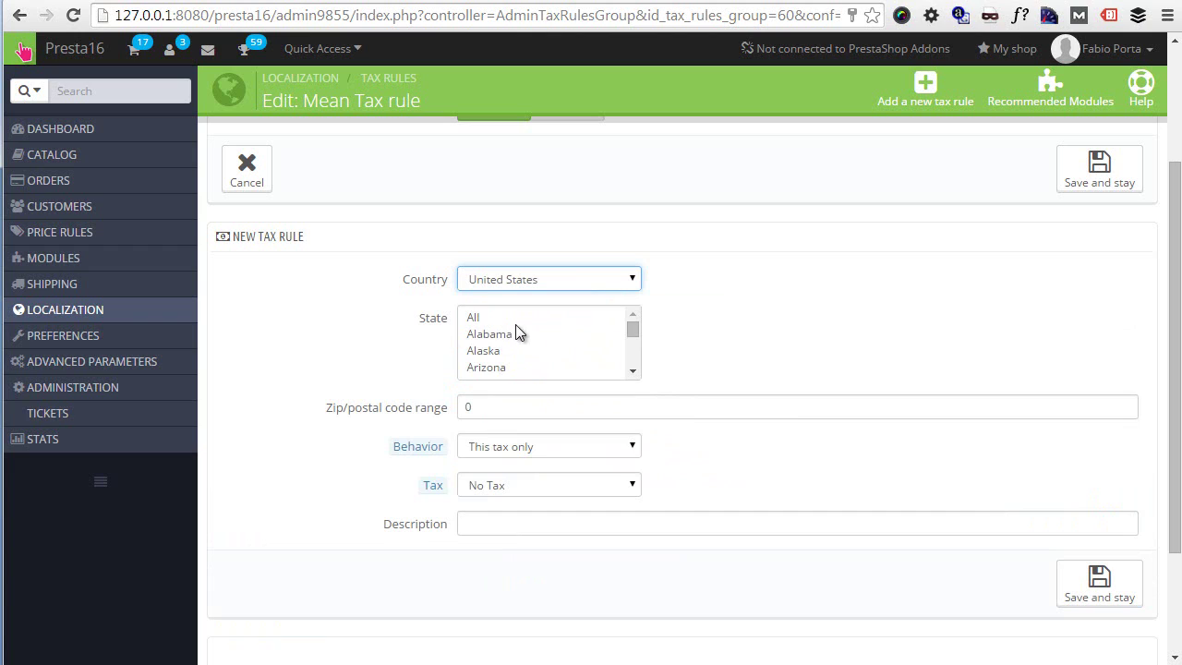
click(512, 317)
click(526, 406)
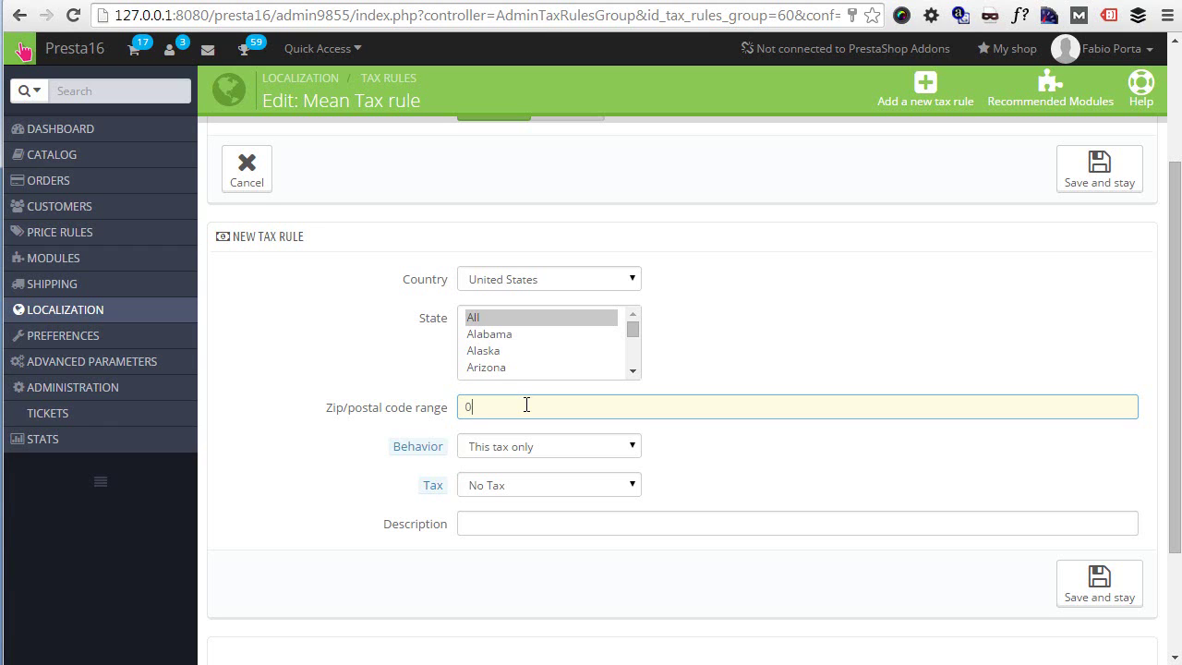
Check the behavior options, assign Super Mean Tax to the United States rule and save it
click(593, 449)
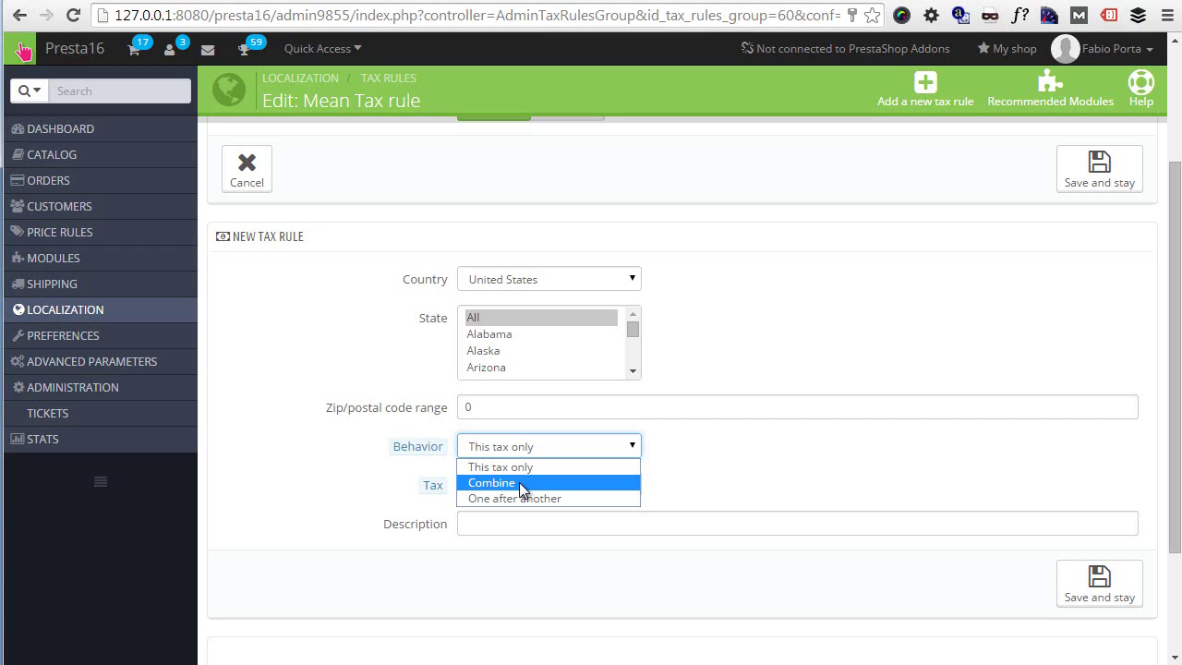
click(702, 432)
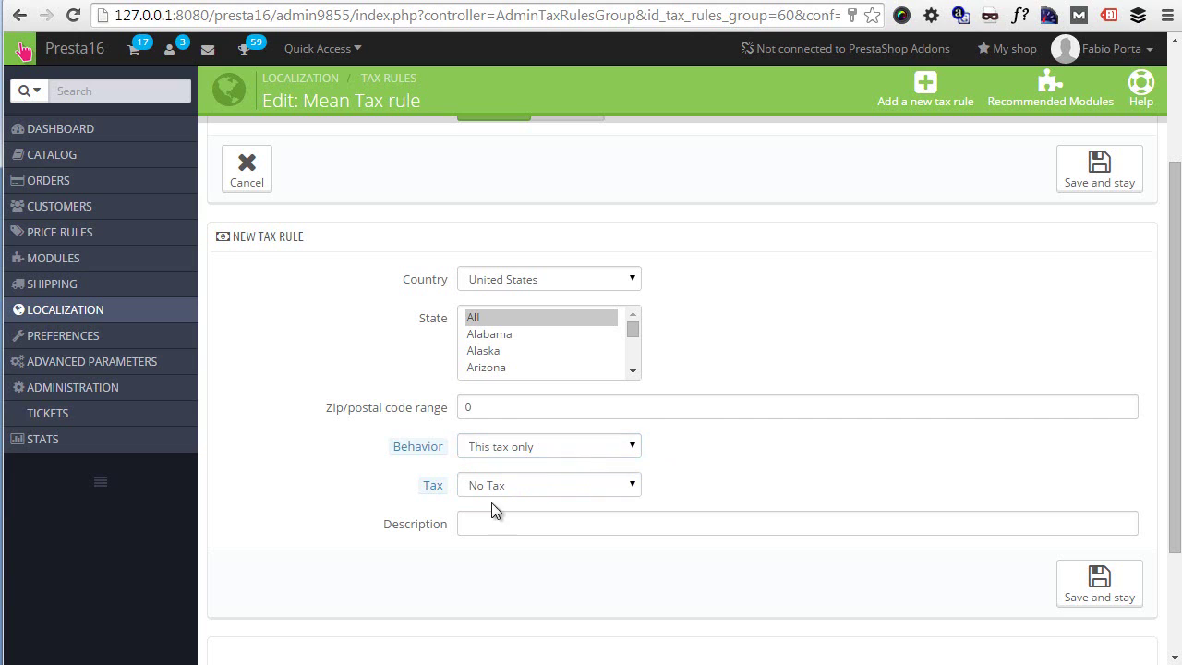
click(566, 487)
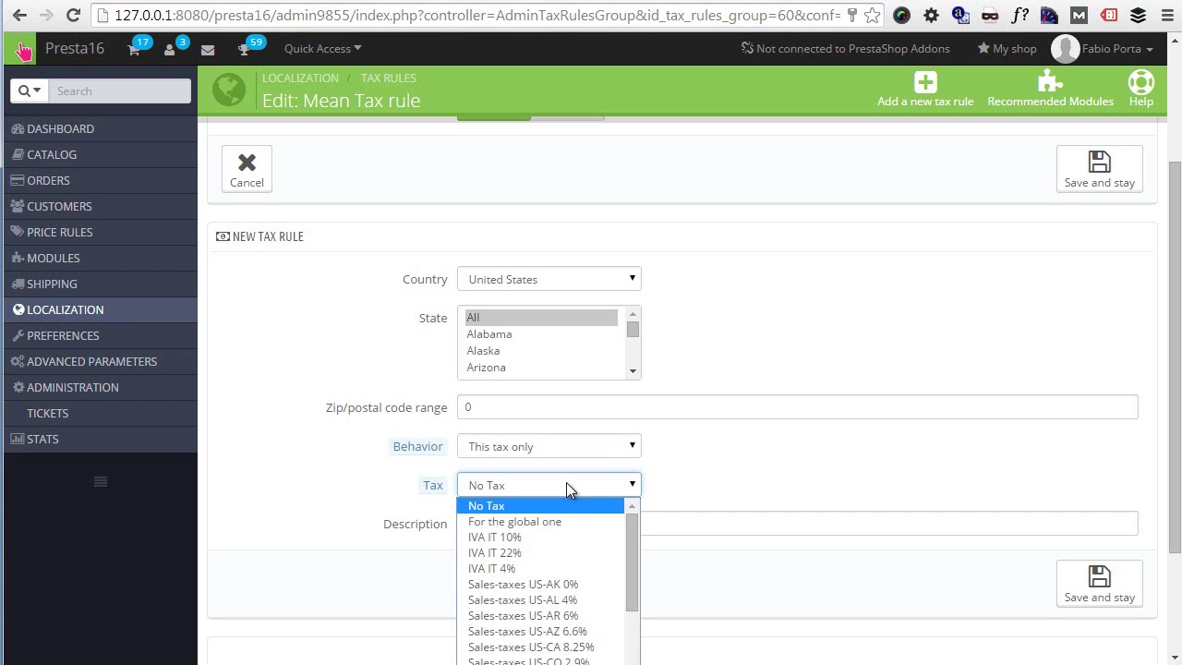
scroll(574, 551, down, 10)
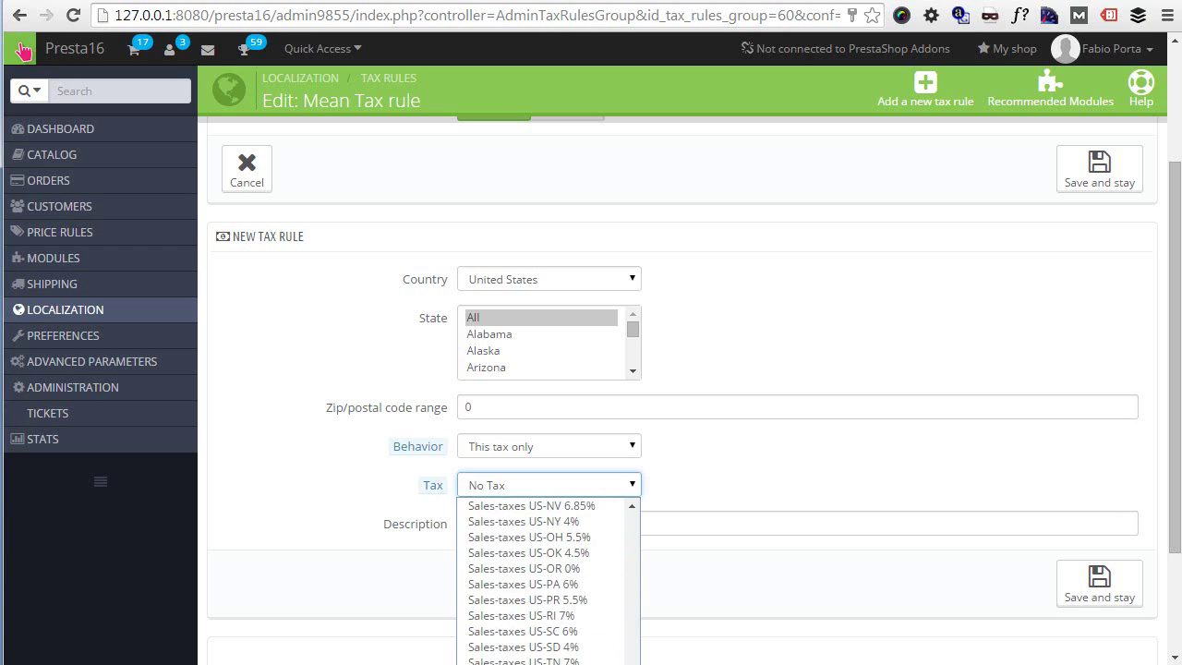
click(545, 662)
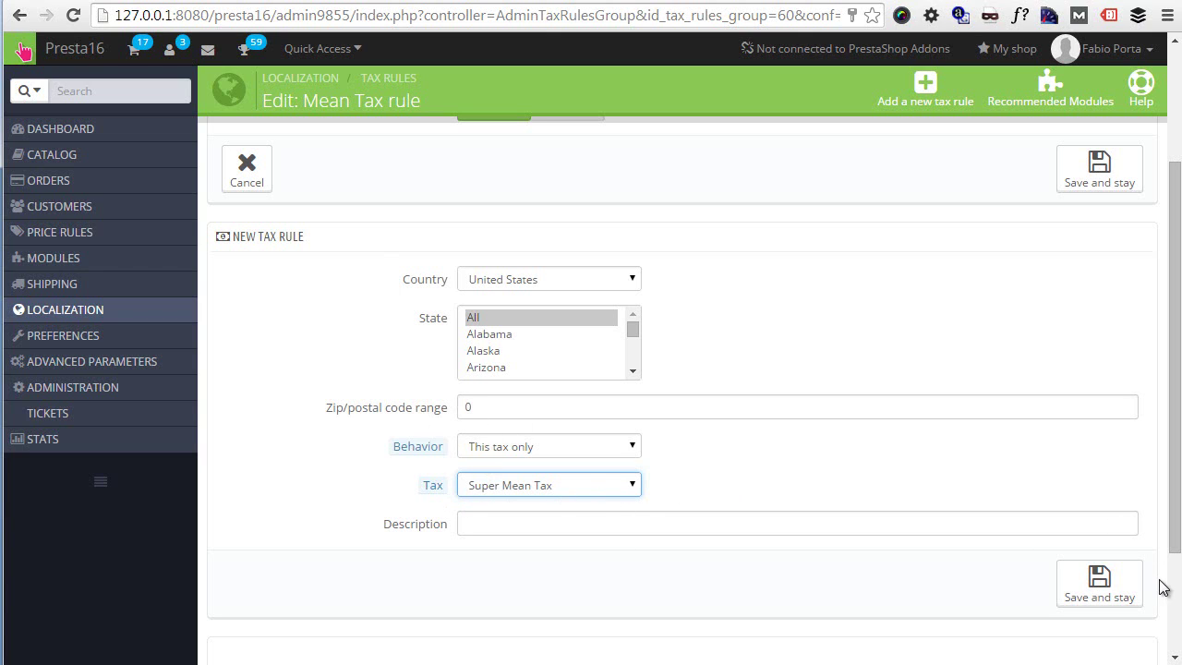
click(1108, 596)
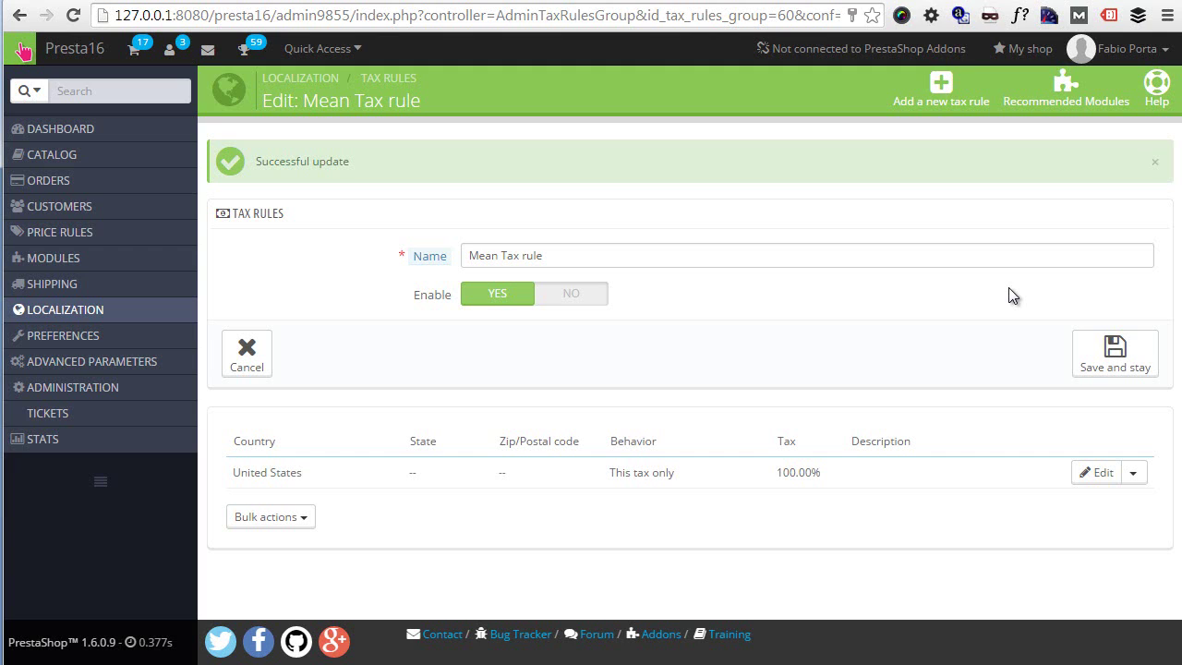
Add a tax rule for France to the Mean Tax rule group with the tax IVA IT 10% and save it
click(950, 110)
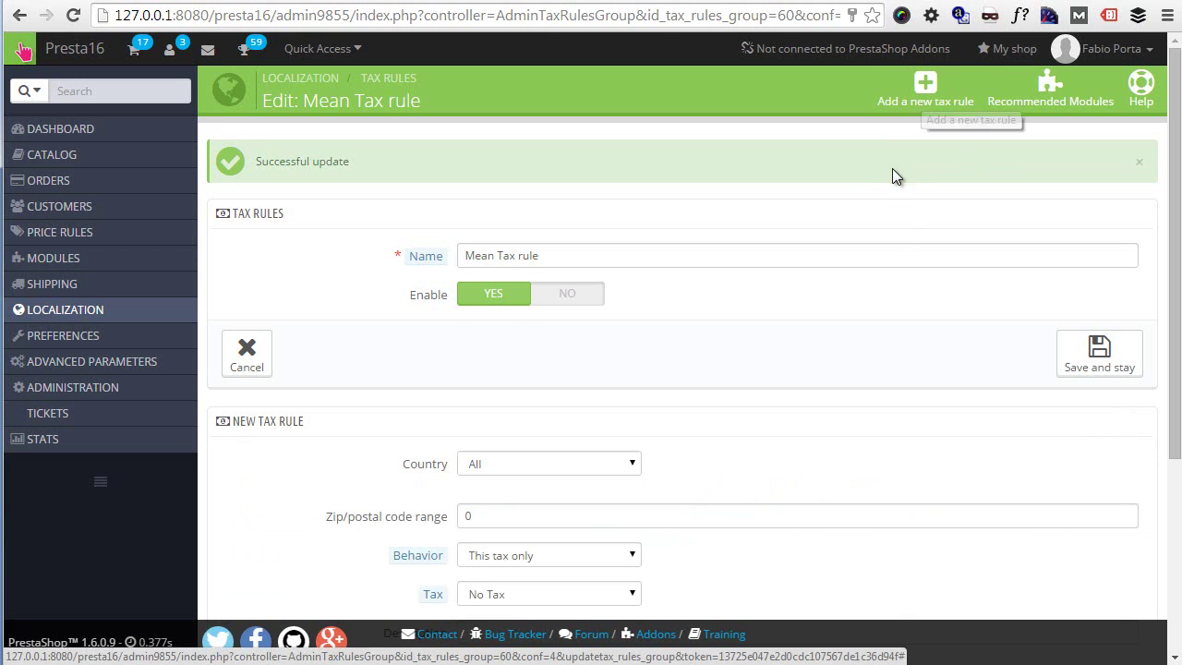
scroll(679, 321, down, 1)
click(575, 374)
scroll(576, 472, down, 3)
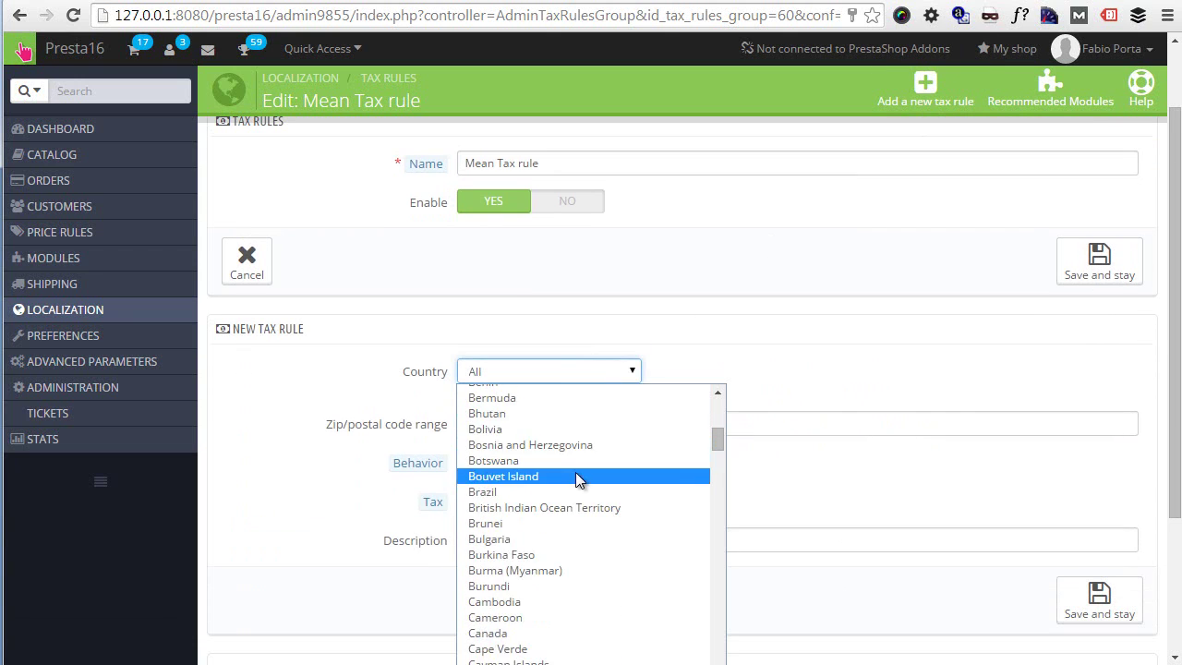
scroll(576, 475, down, 6)
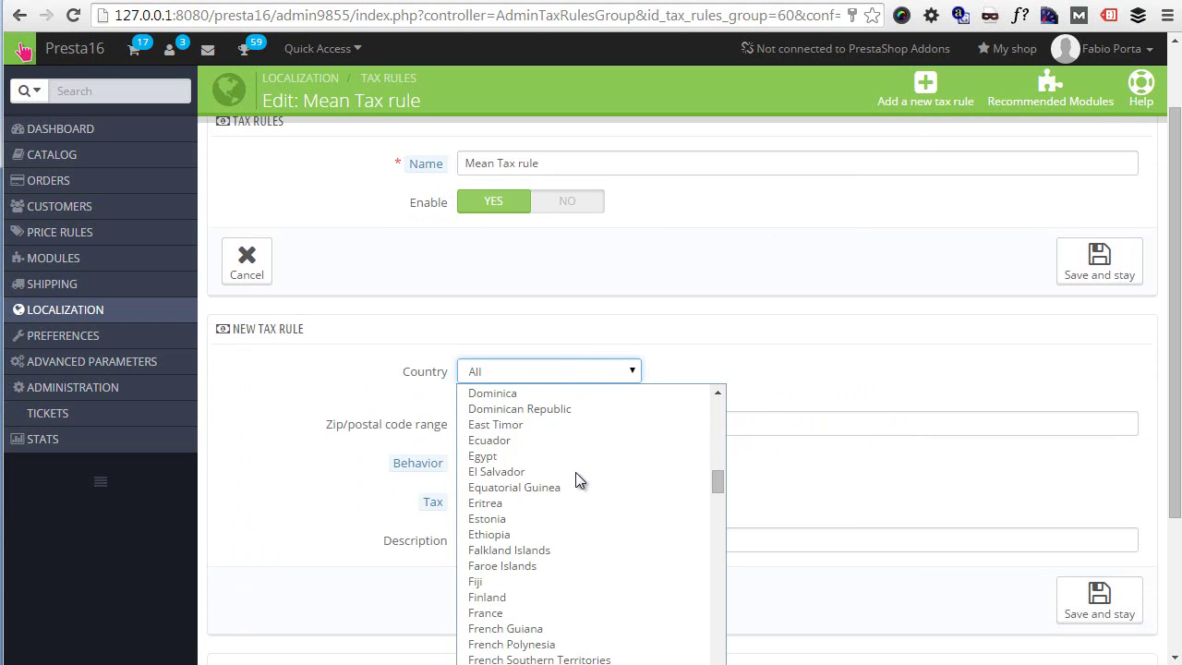
click(508, 613)
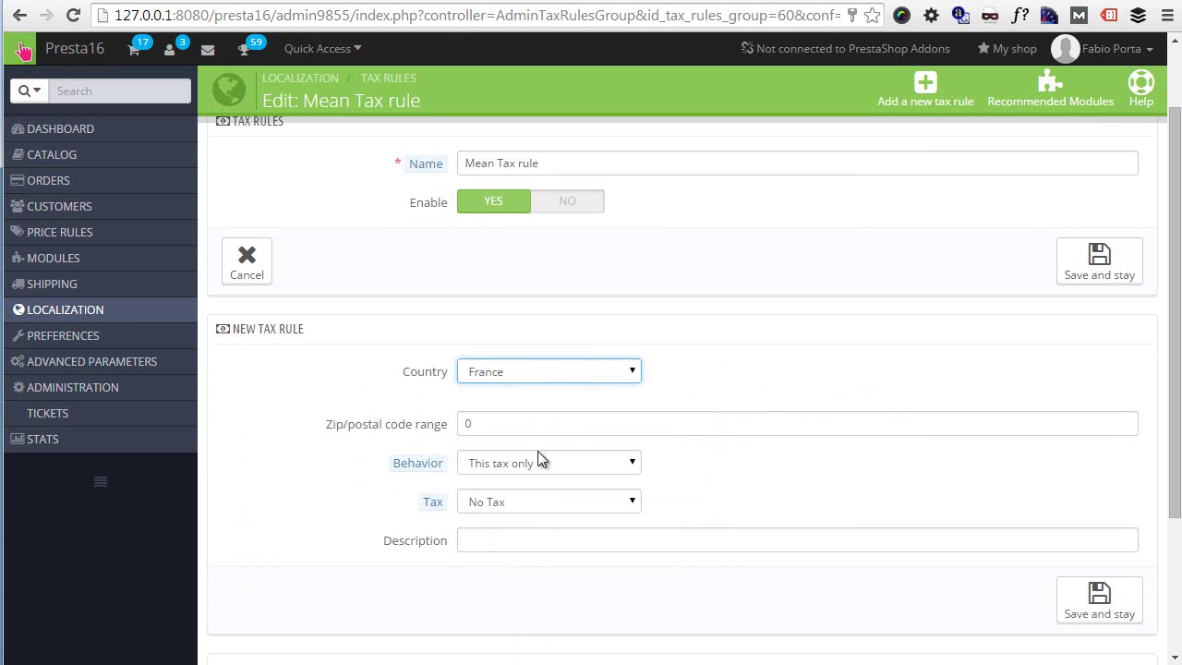
click(556, 503)
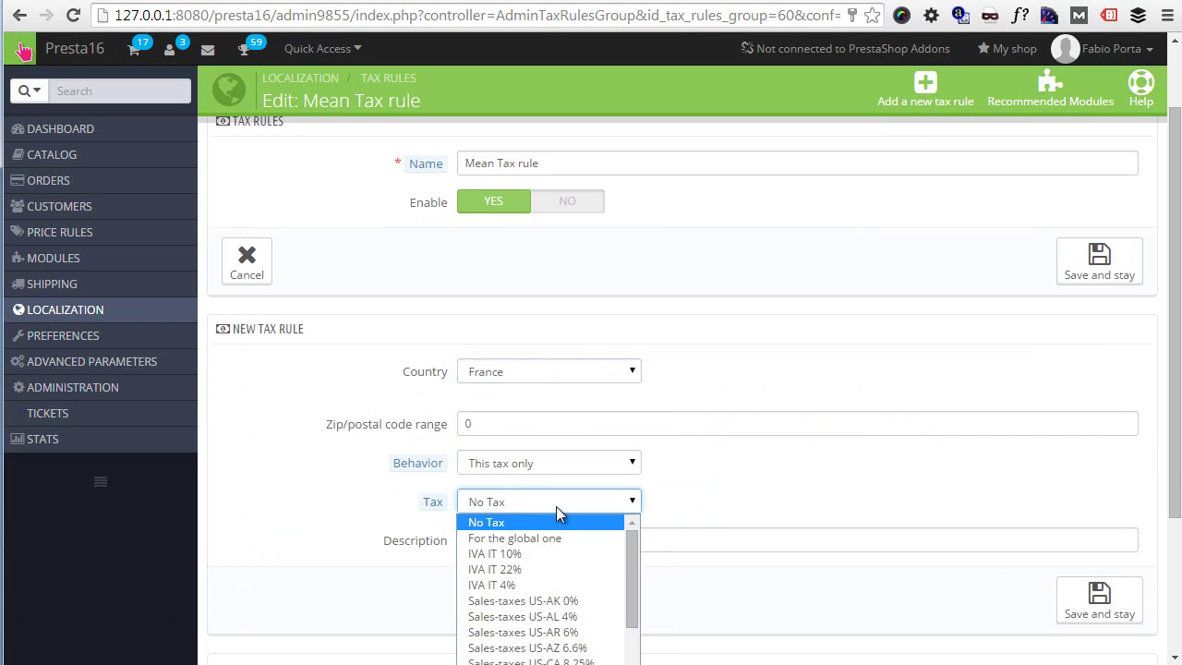
click(524, 554)
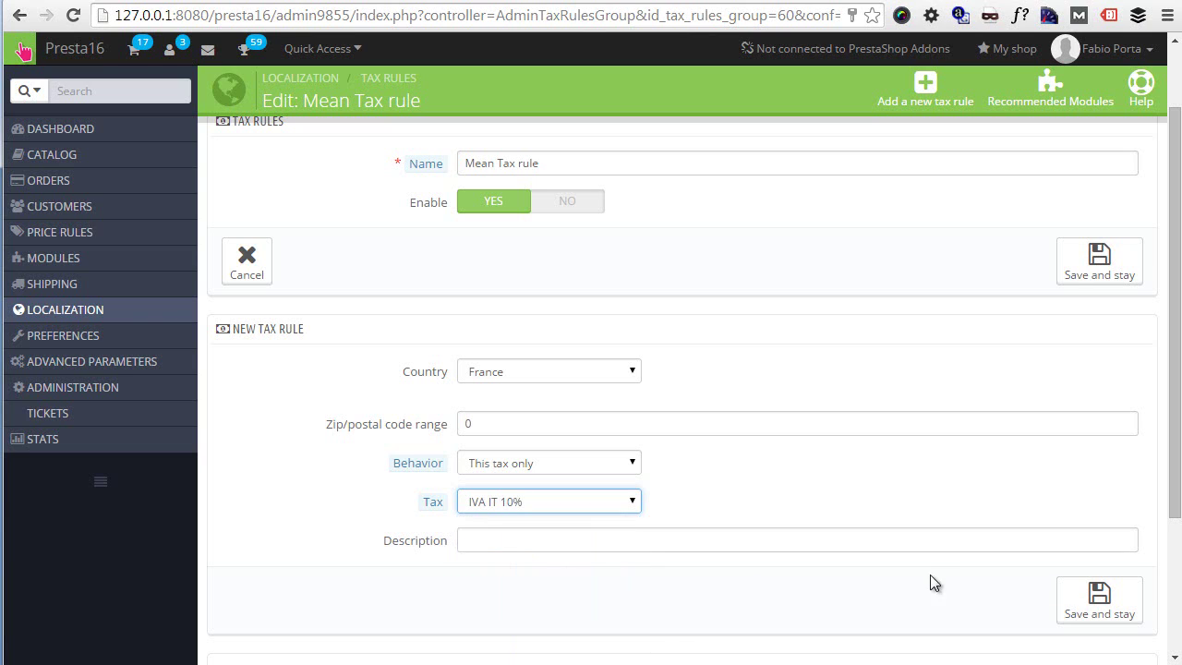
click(1111, 596)
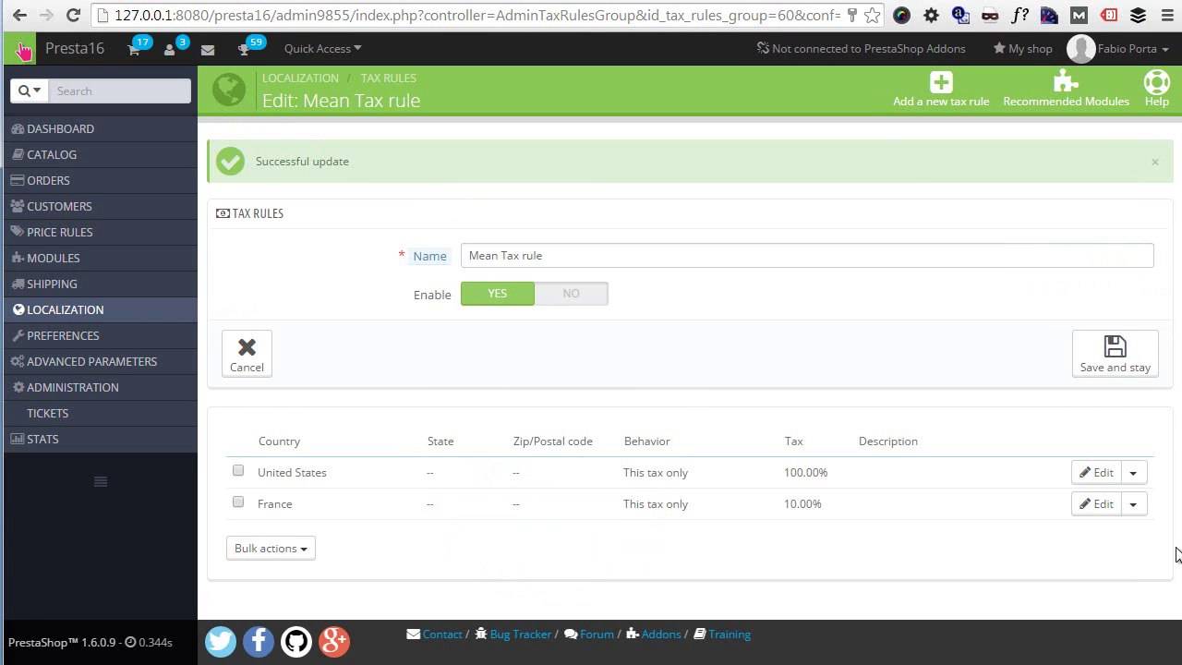
Edit the United States tax rule so it applies only to the state of Alabama and save it
click(1105, 481)
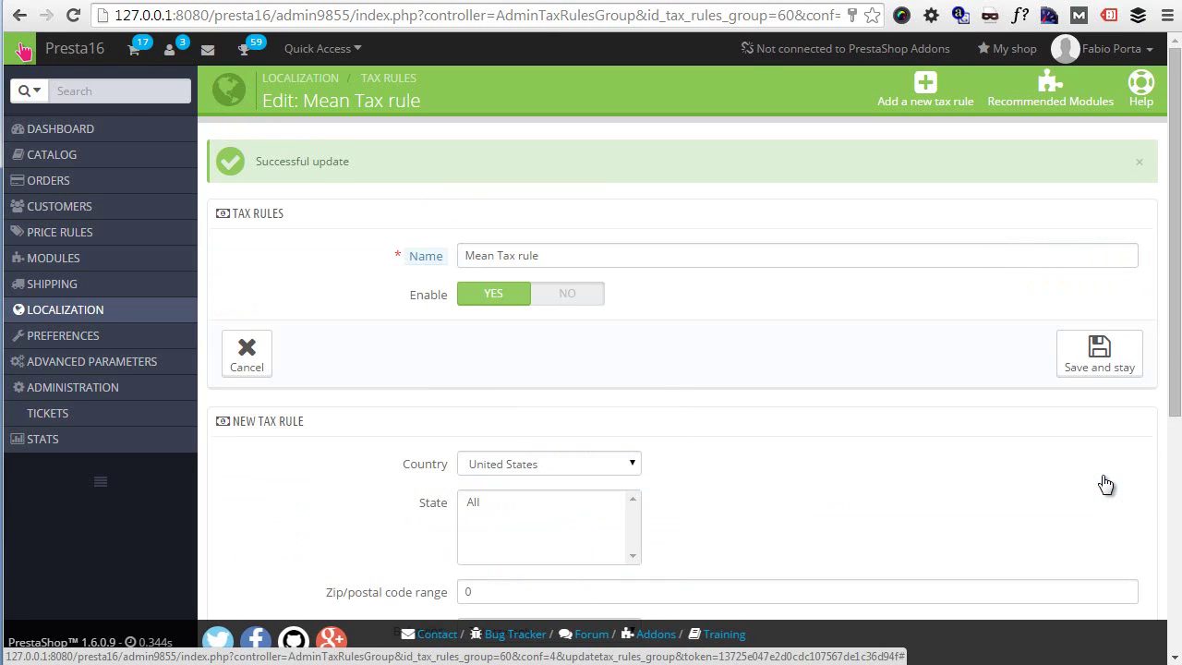
click(523, 525)
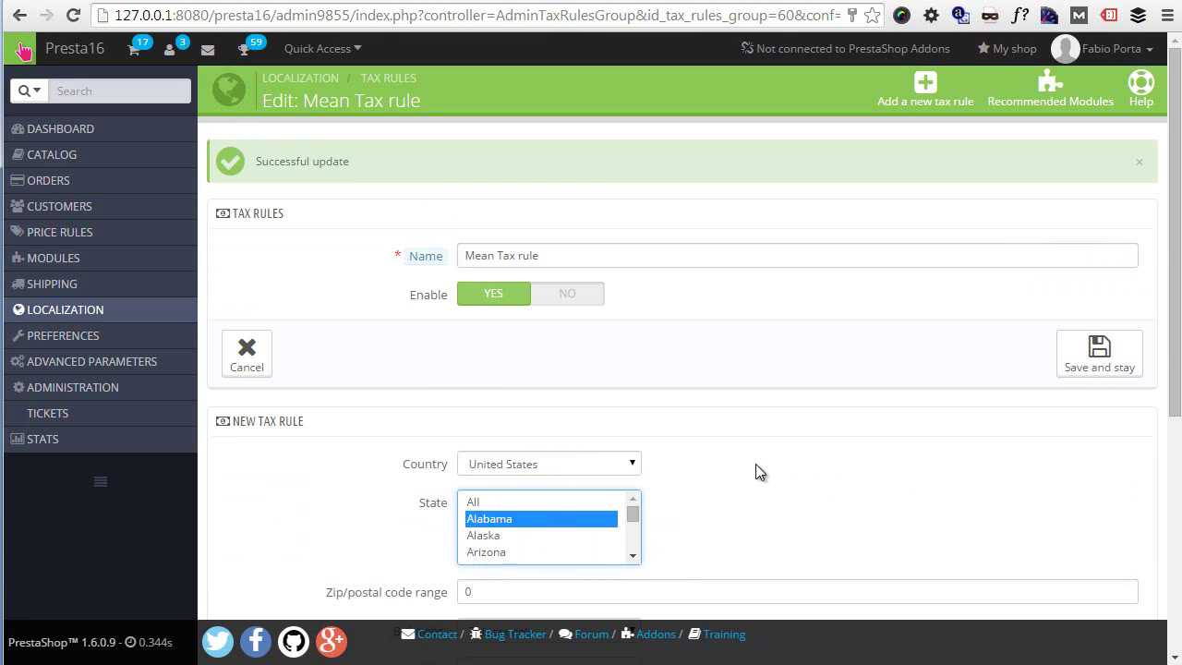
scroll(756, 463, down, 2)
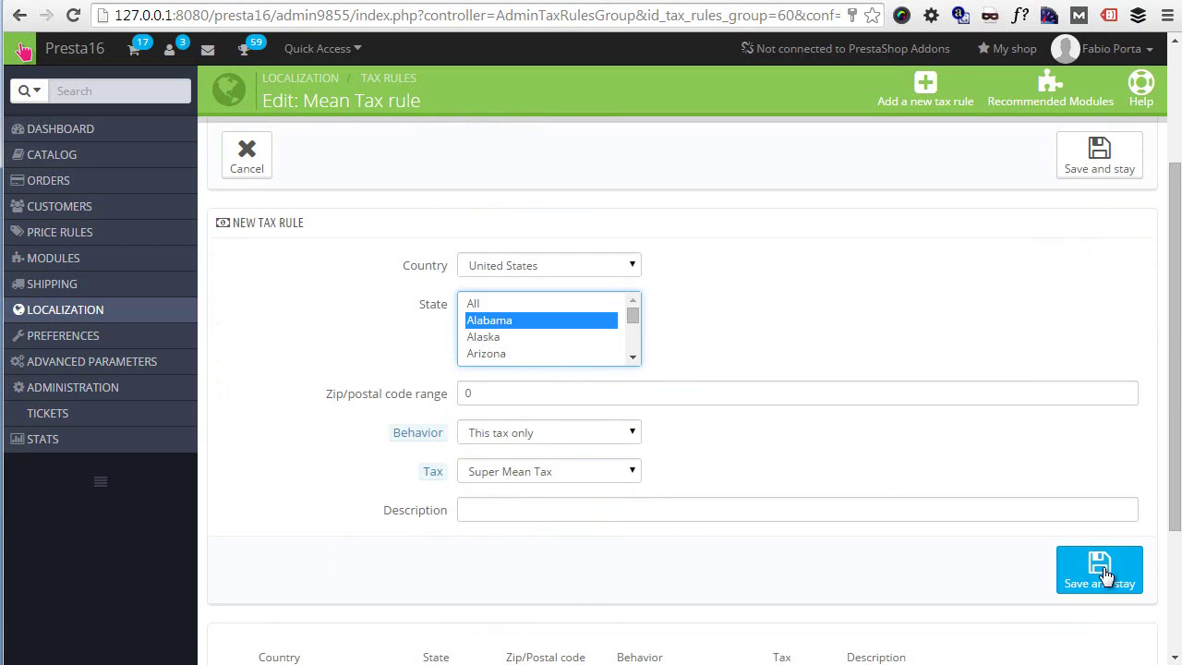
click(1106, 575)
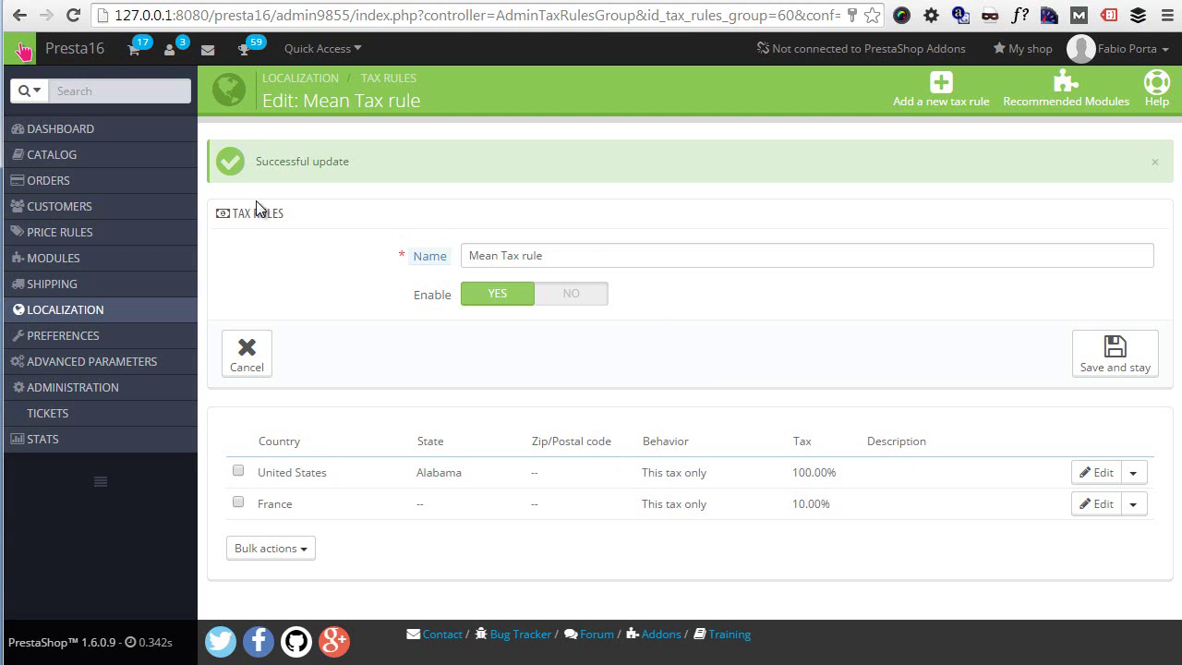
Go to the catalog's product list and open the Blouse product for editing
mouse_move(118, 158)
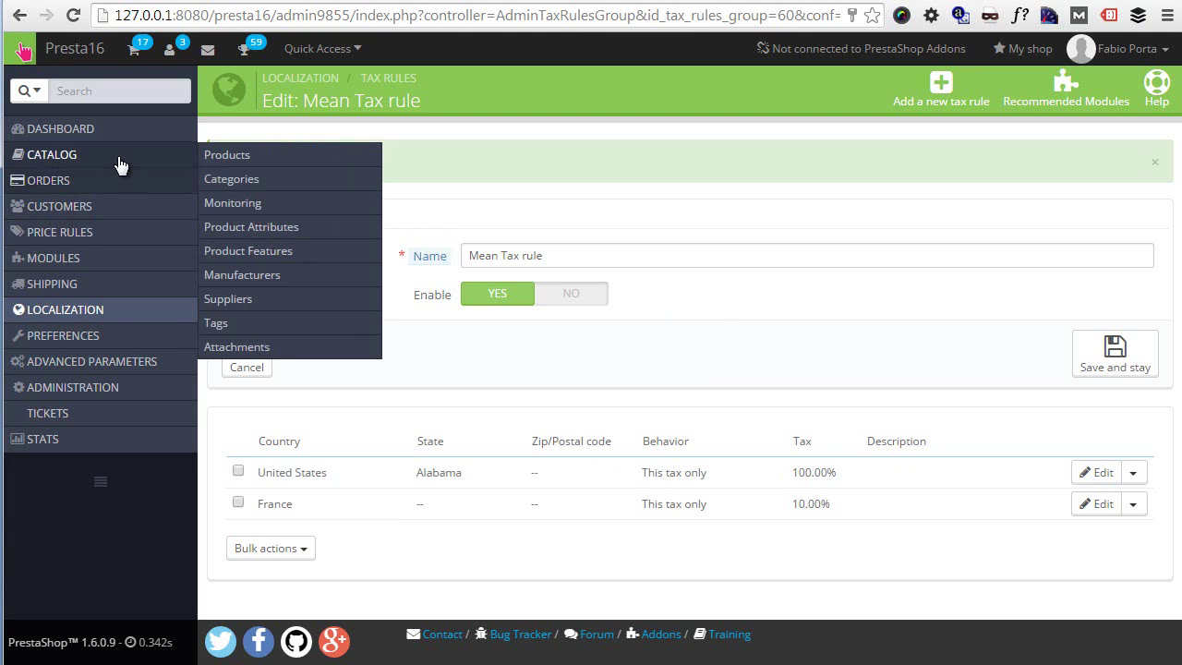
click(245, 166)
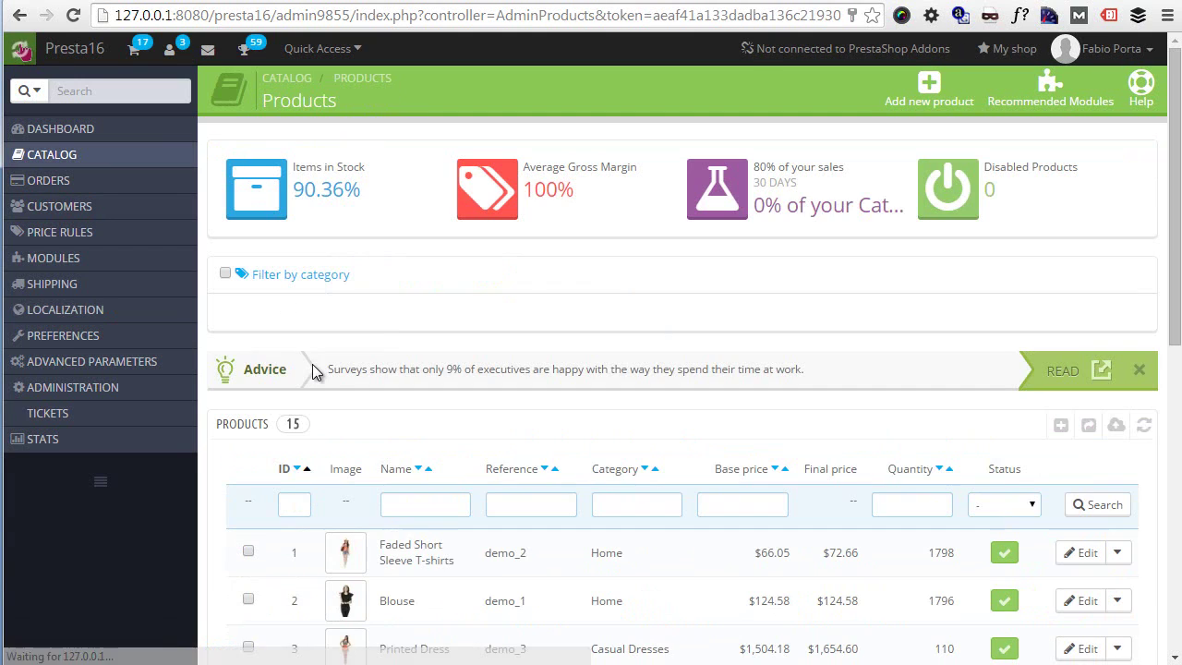
scroll(447, 397, down, 1)
scroll(447, 397, down, 1)
click(410, 354)
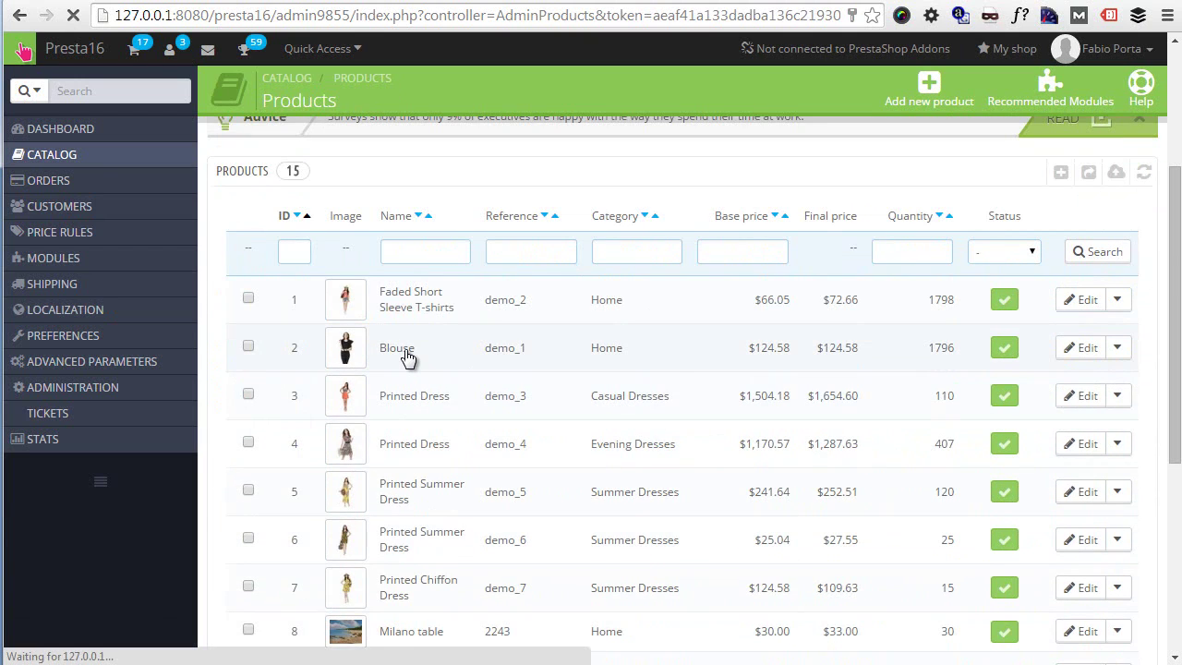
Set the Blouse's tax rule to Mean Tax rule in its price settings, save it and check the final retail price
click(249, 194)
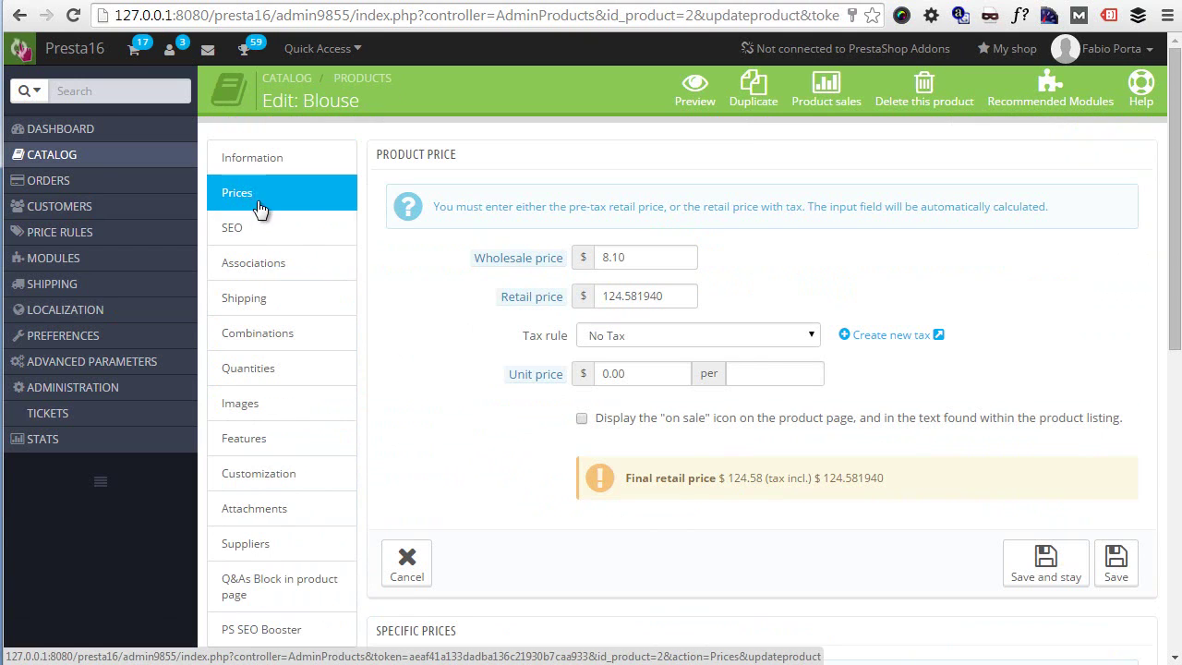
click(736, 339)
click(685, 465)
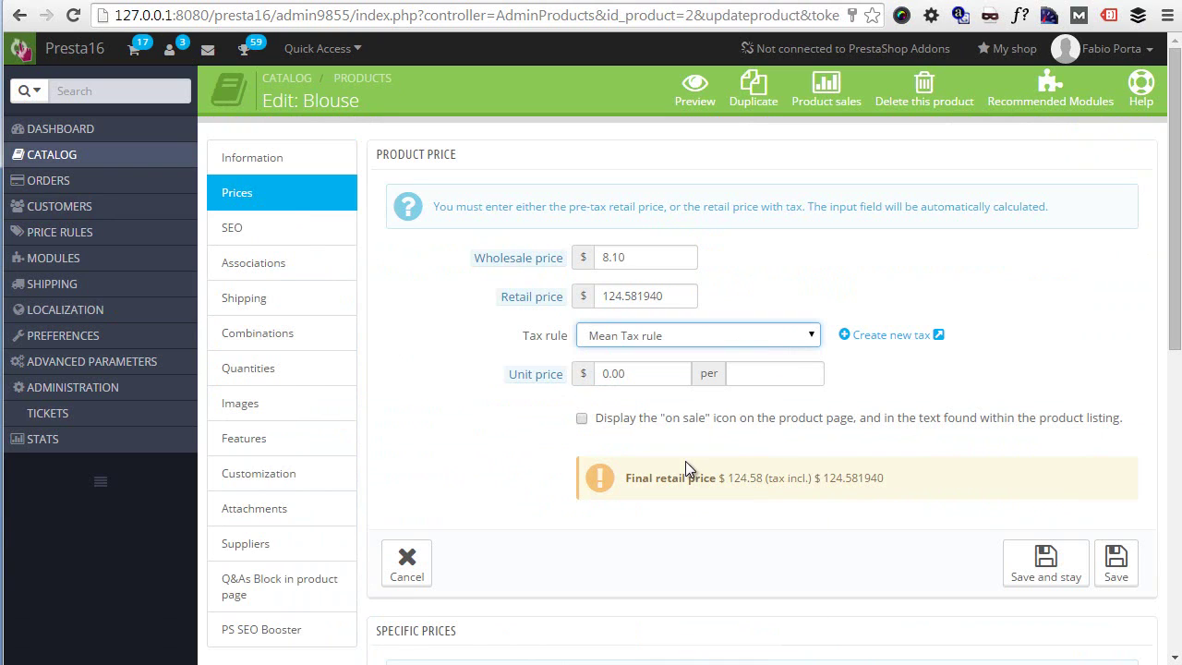
click(1071, 574)
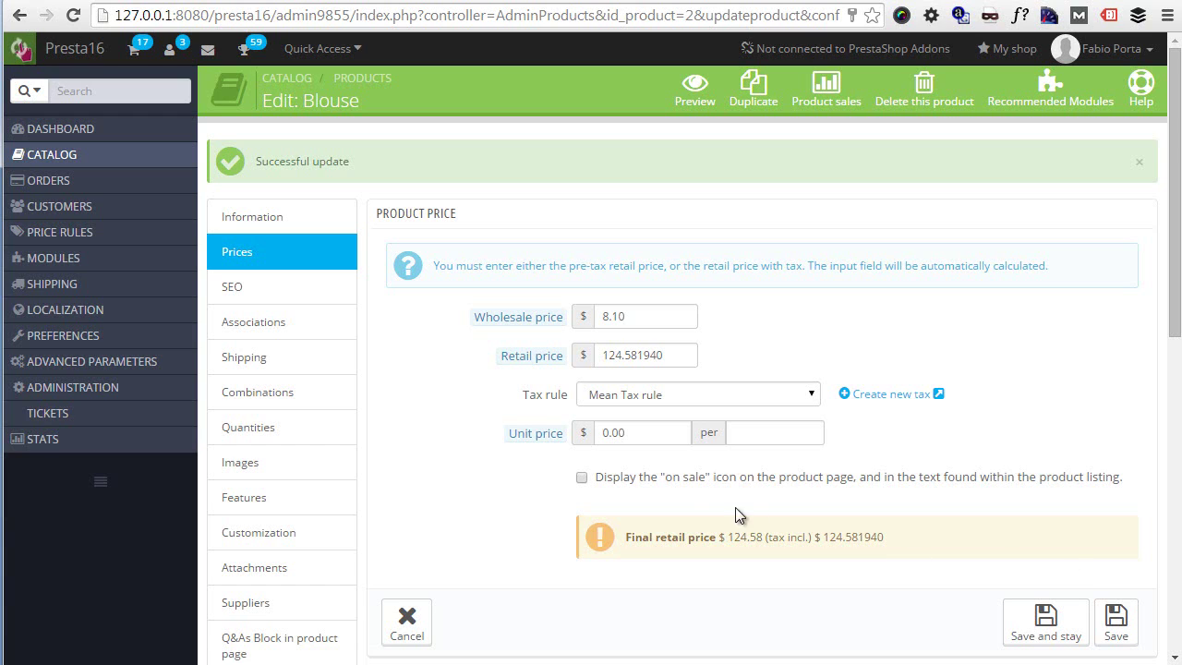
drag(622, 545, 774, 549)
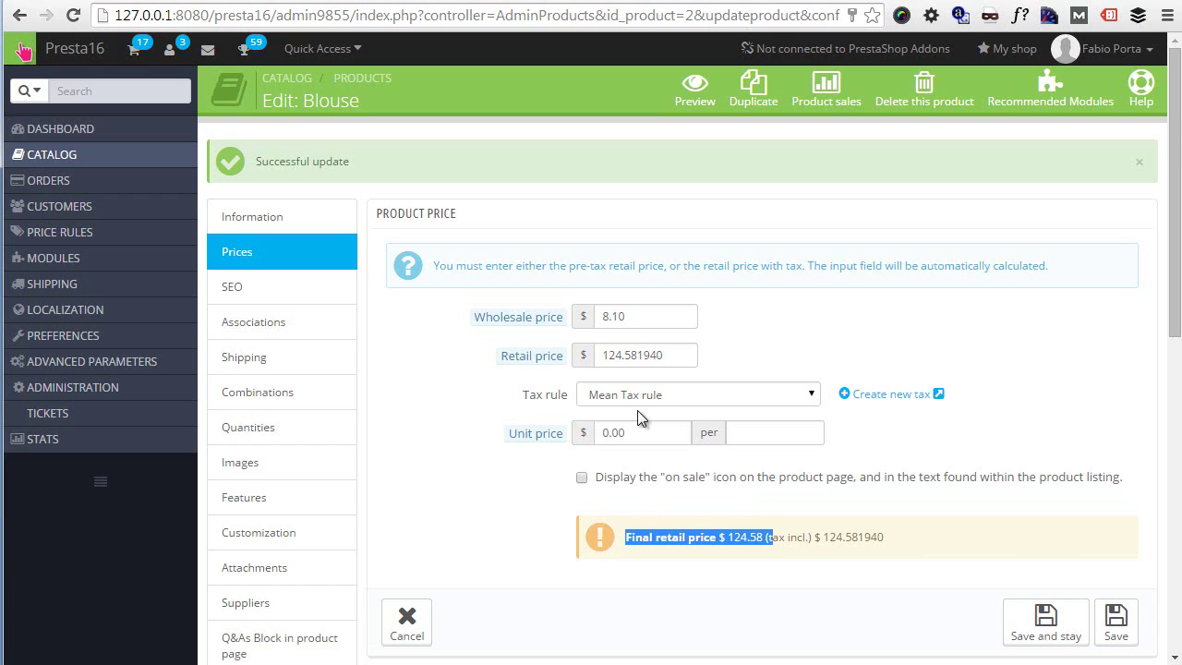
mouse_move(565, 358)
Switch to the storefront's shopping cart, reload it and examine the Blouse's price and the delivery address
click(224, 1)
scroll(369, 242, down, 3)
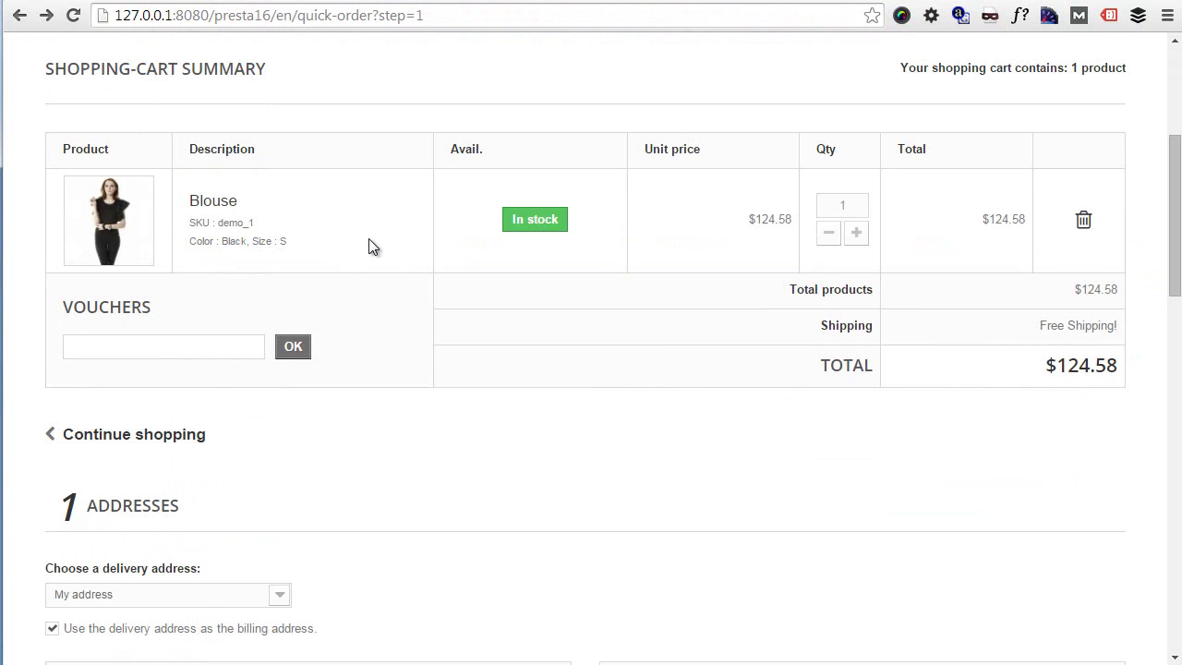
key(F5)
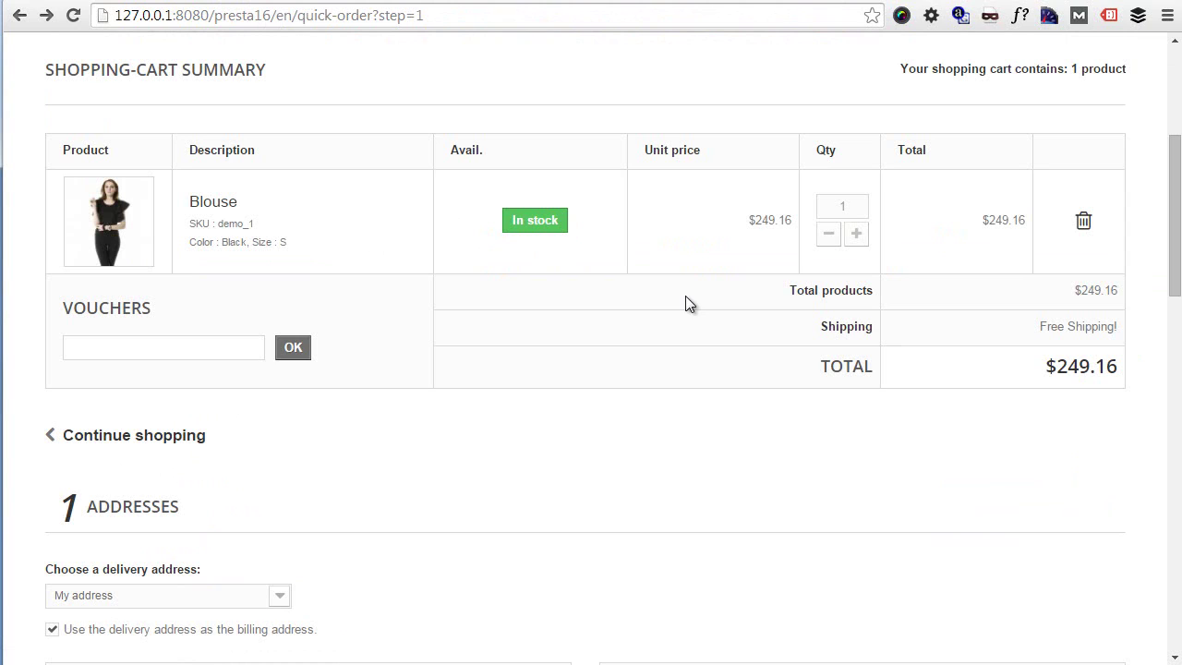
scroll(685, 295, down, 1)
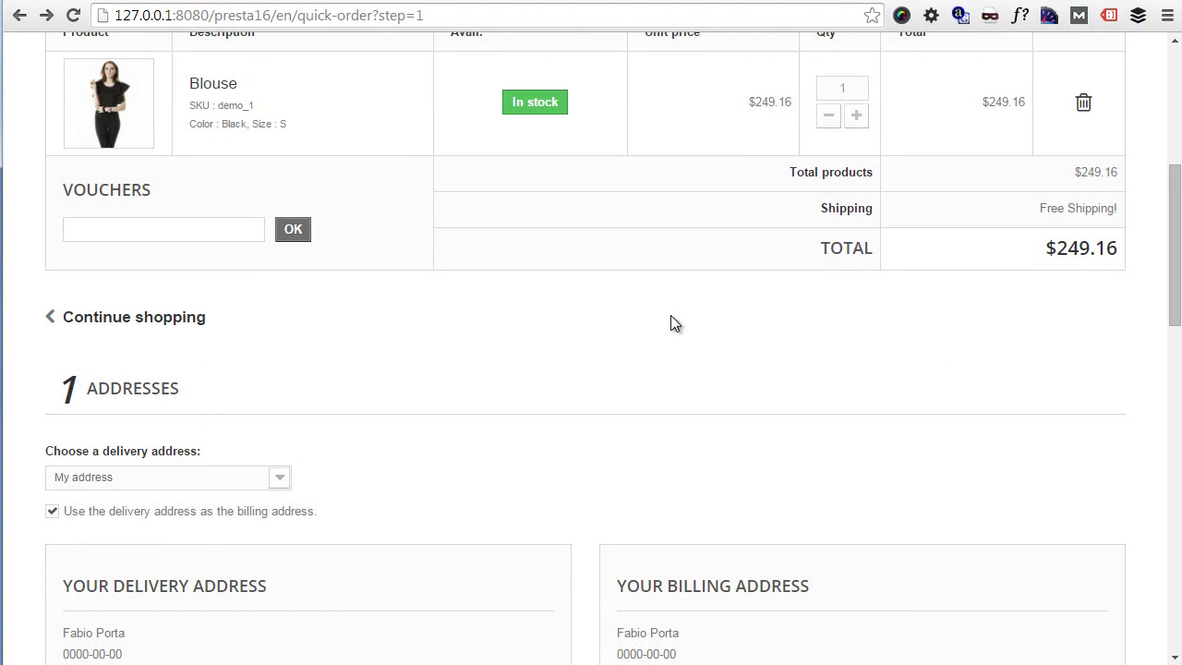
scroll(670, 322, down, 3)
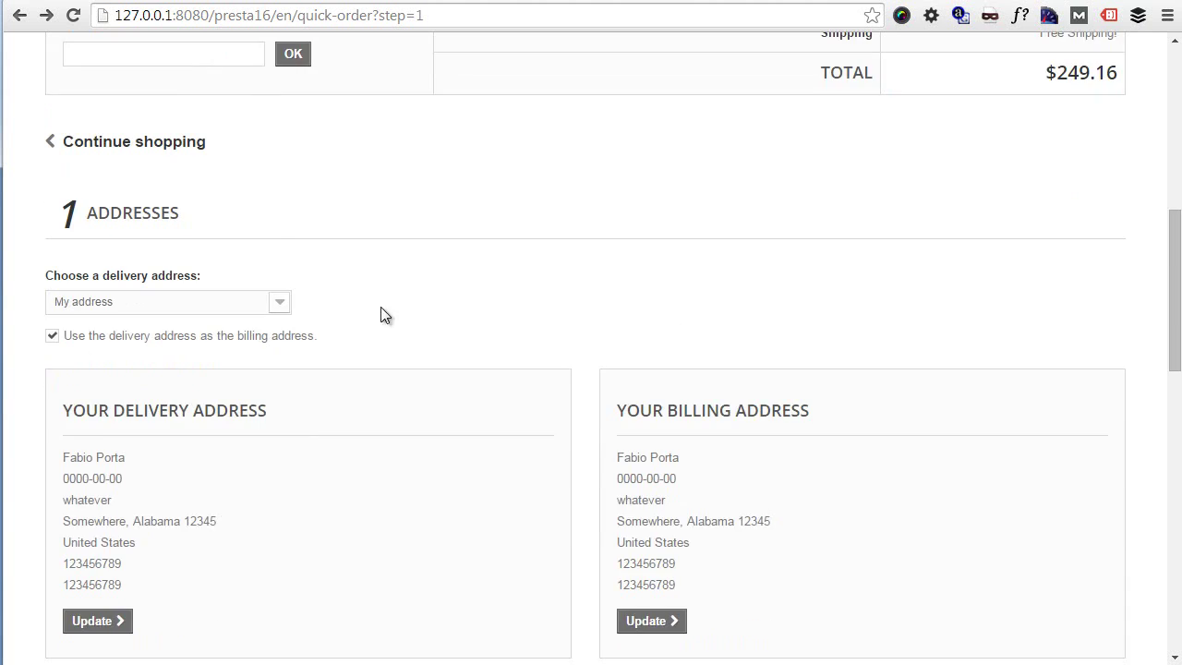
Change the delivery address's country to France, save it and check the cart's prices
click(85, 474)
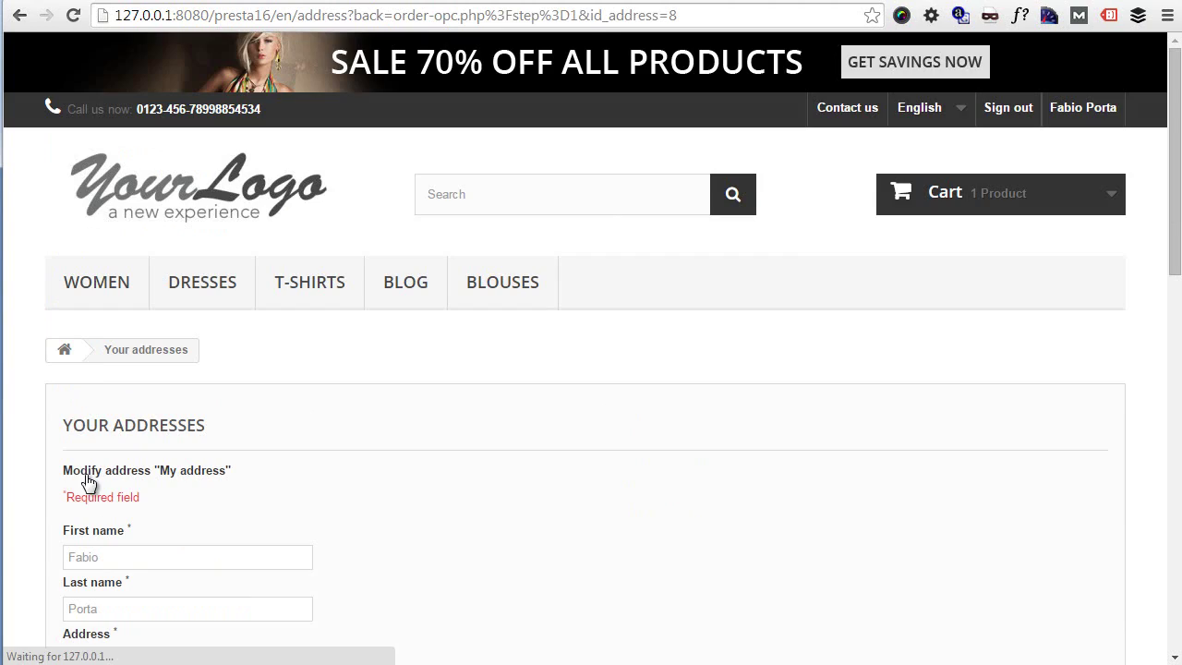
scroll(386, 446, down, 5)
click(205, 359)
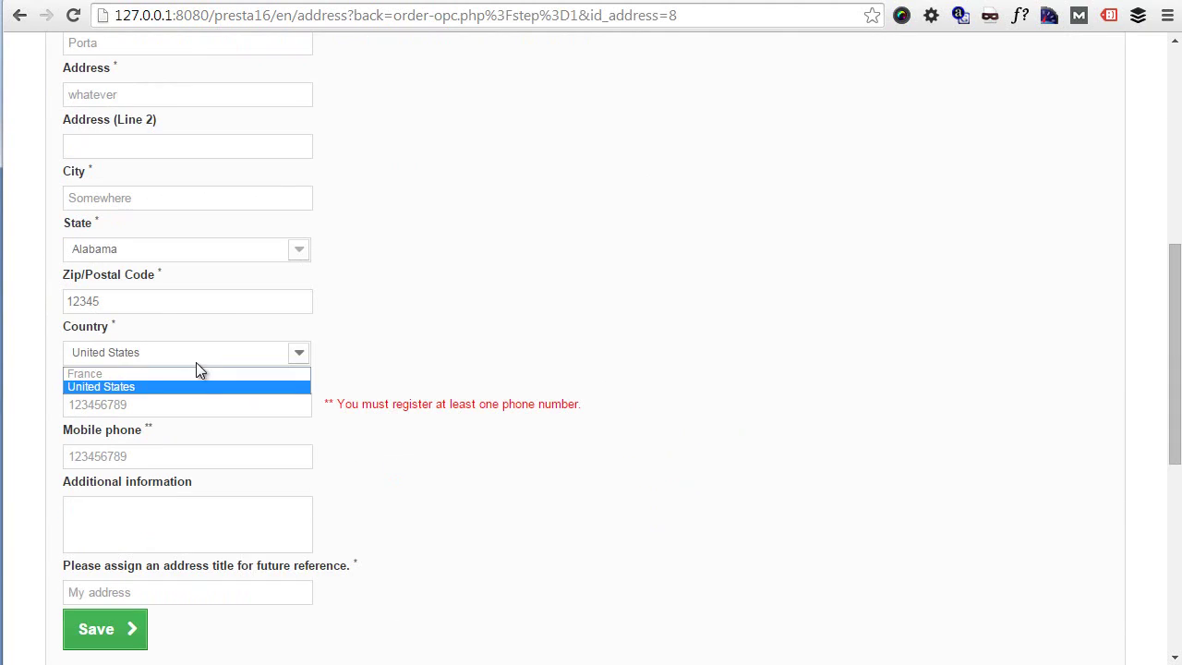
click(185, 374)
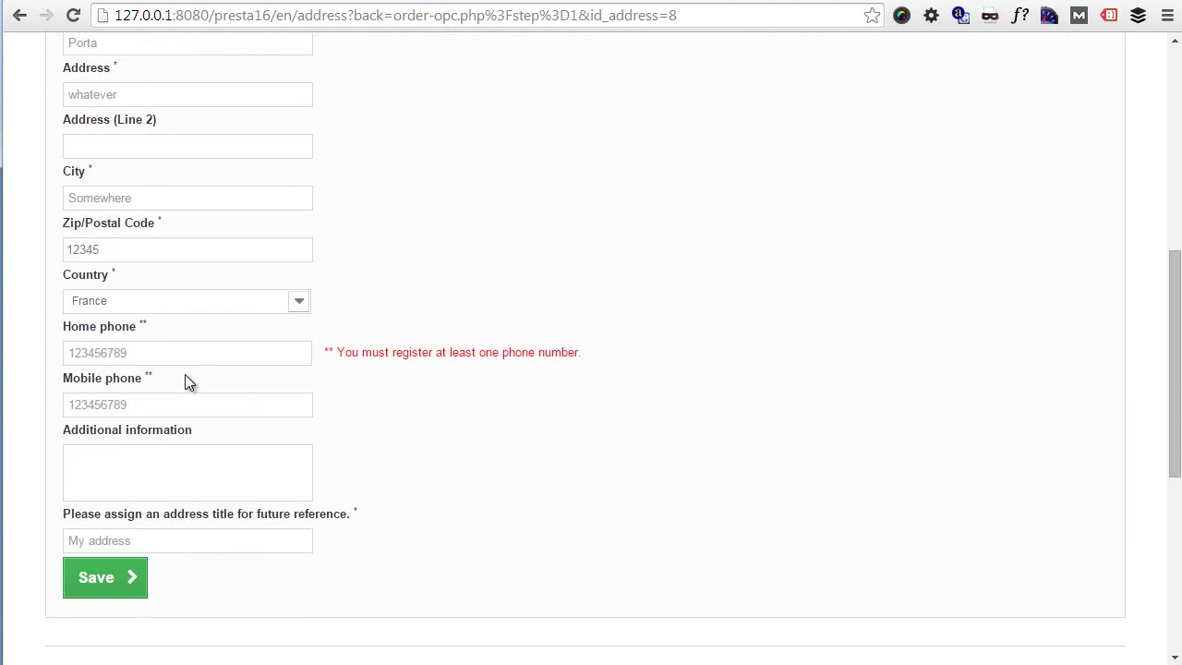
click(119, 587)
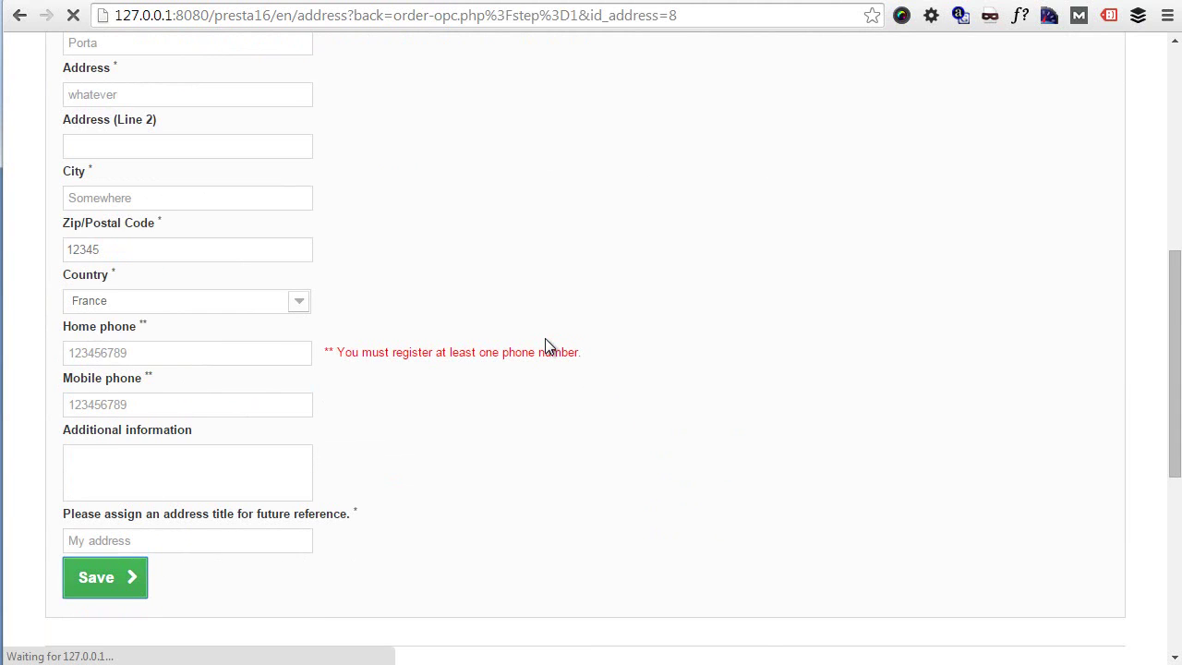
scroll(775, 330, down, 3)
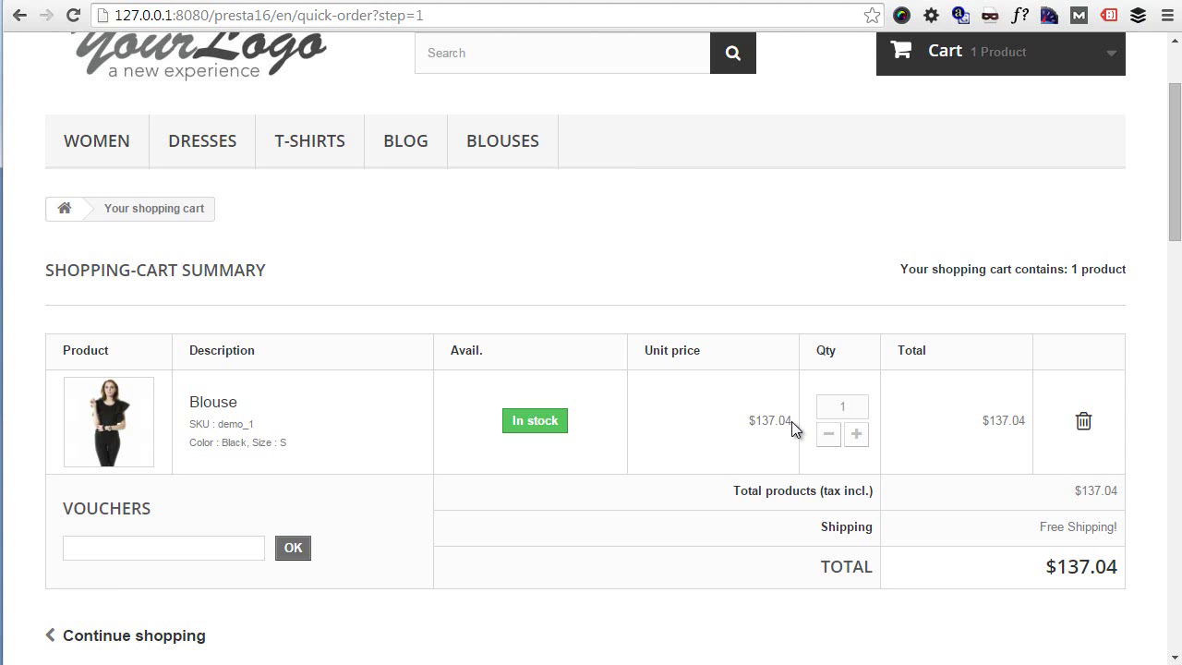
Review the checkout's delivery methods and open the Carriers list under Shipping in the back office
scroll(792, 420, down, 10)
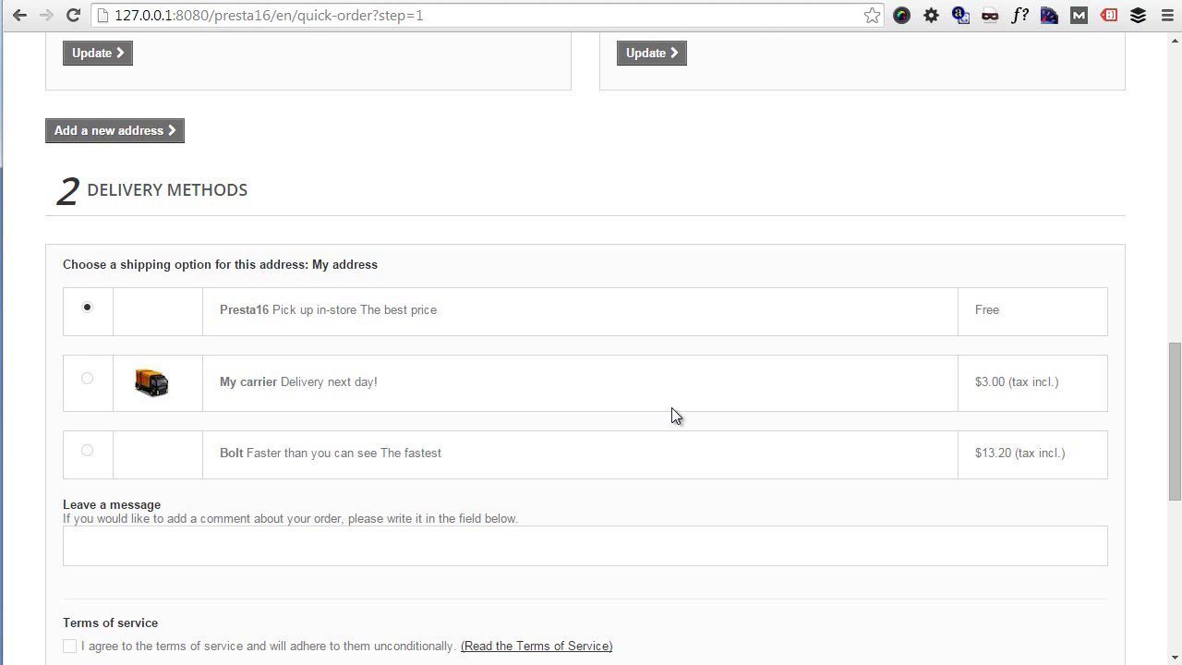
click(108, 0)
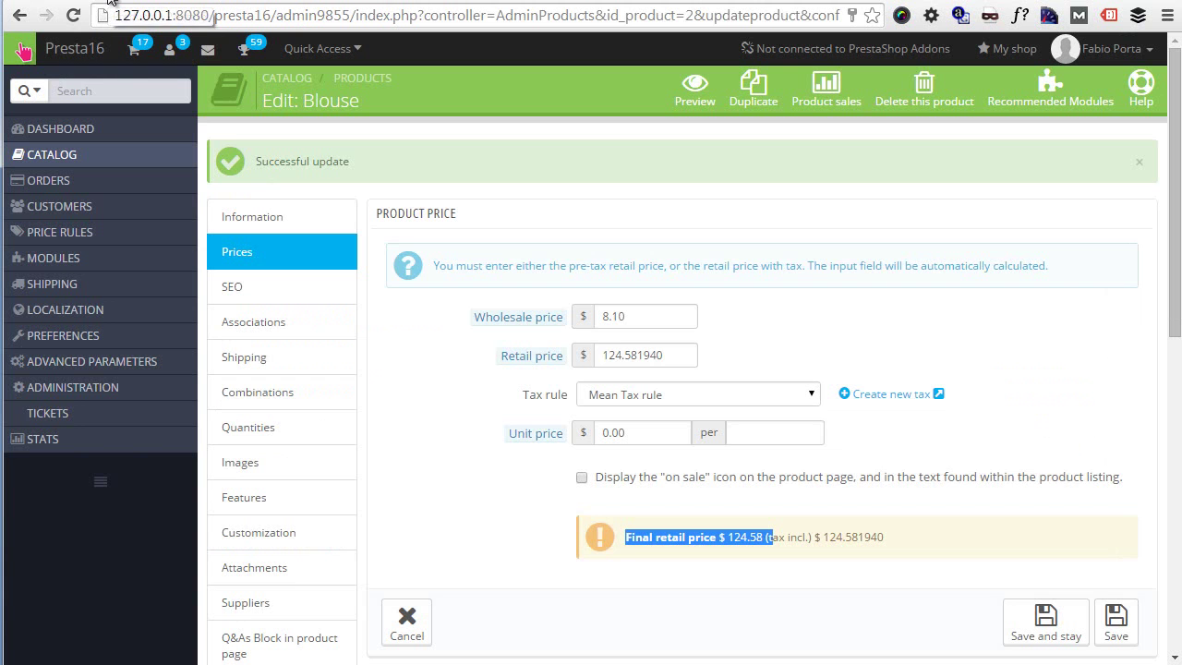
mouse_move(109, 289)
click(224, 284)
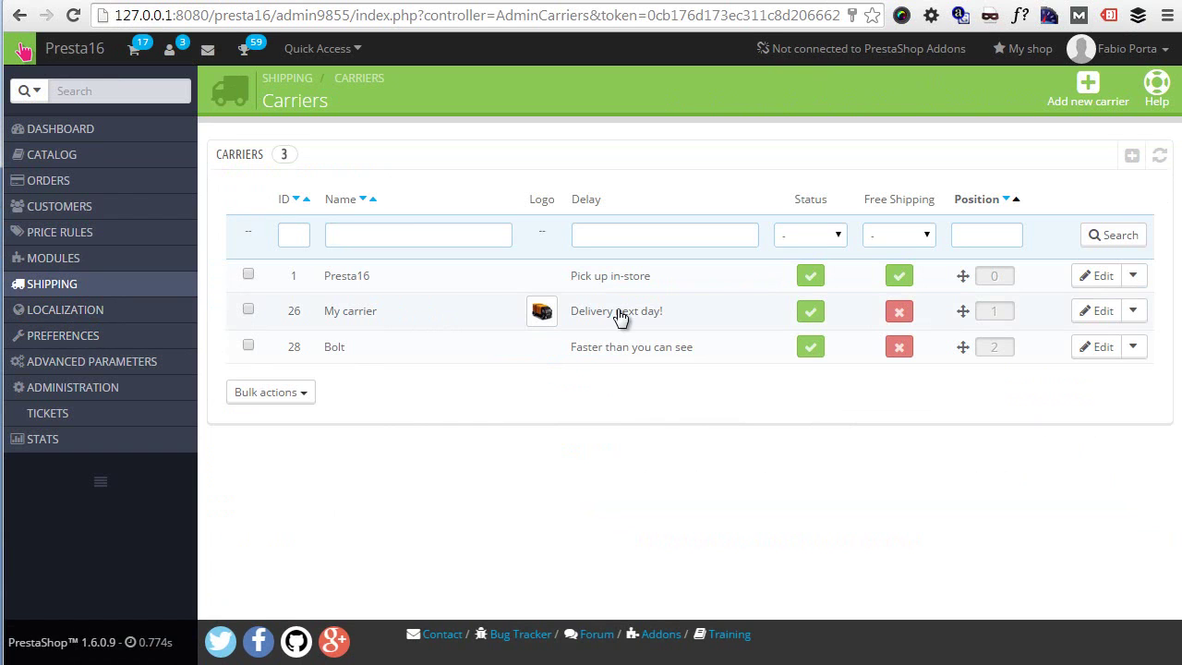
click(155, 2)
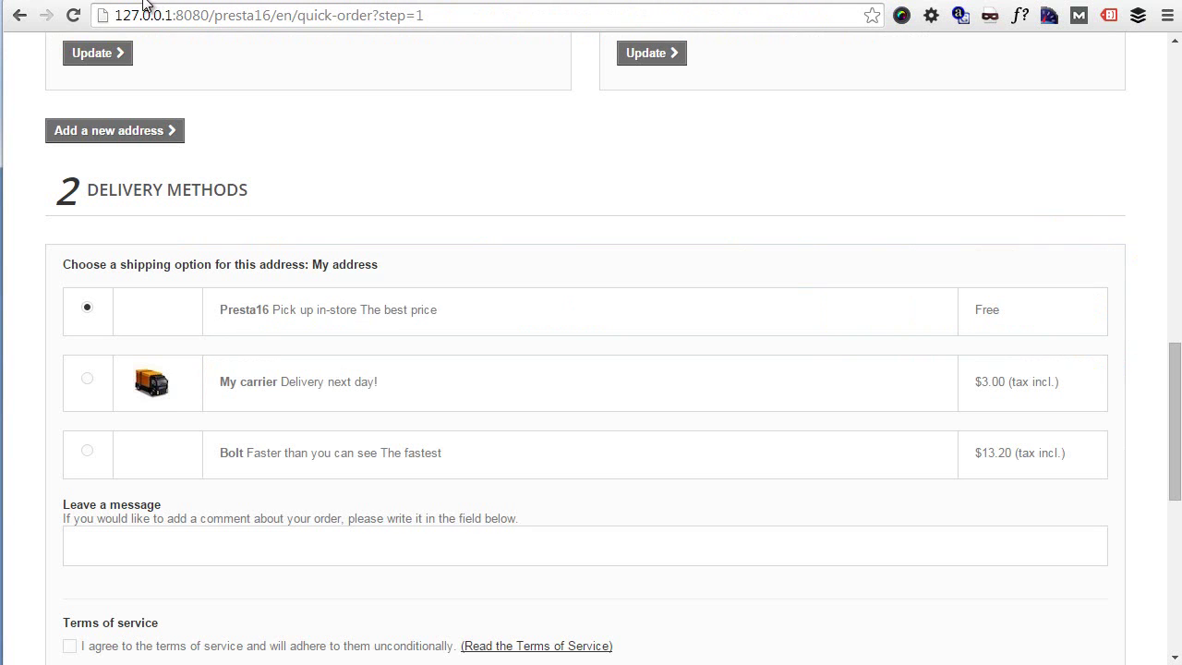
click(143, 2)
Edit My carrier and set its tax to Mean Tax rule in the shipping locations and costs, then finish the carrier setup
click(1097, 314)
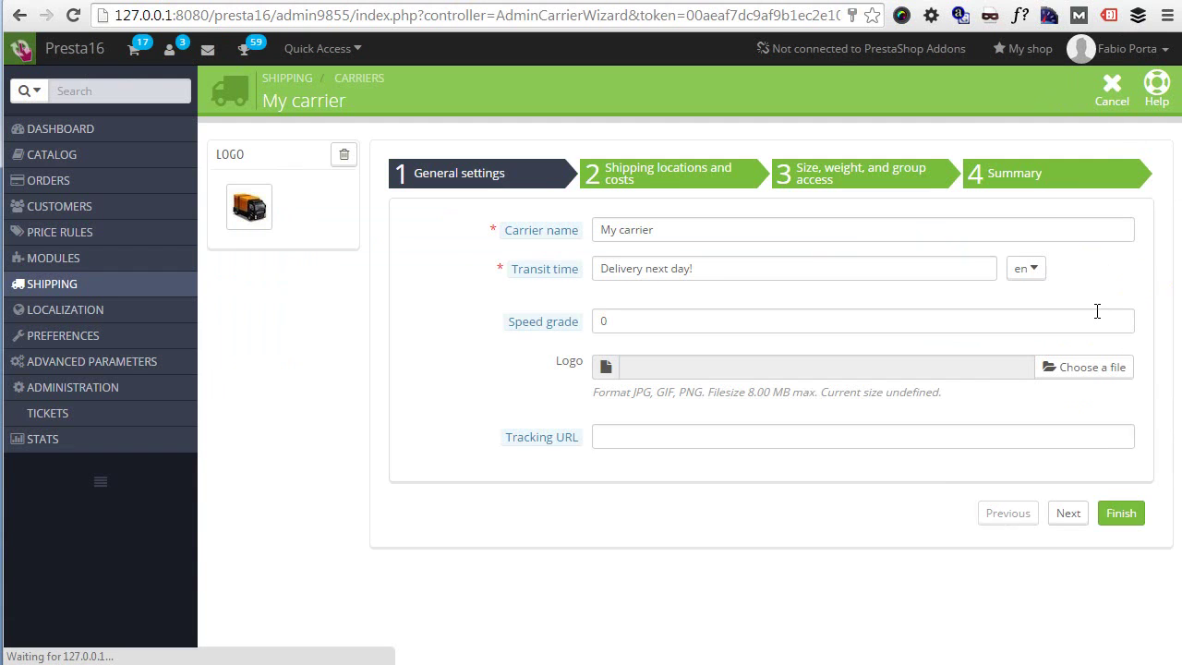
click(702, 185)
scroll(873, 244, down, 1)
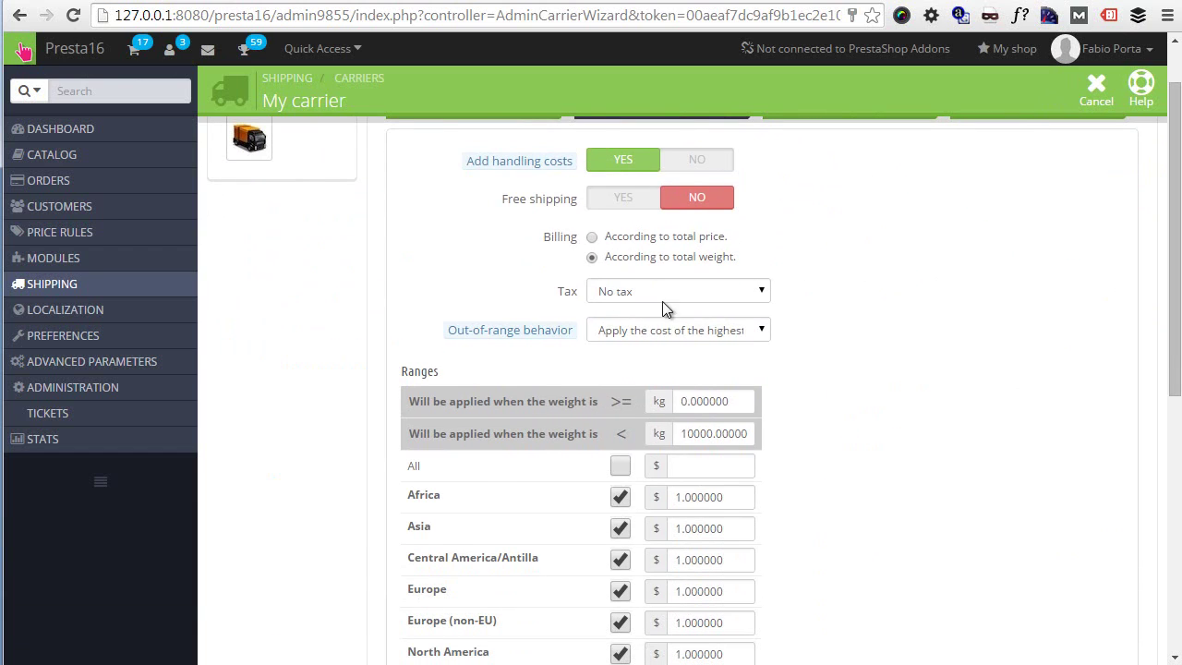
click(698, 294)
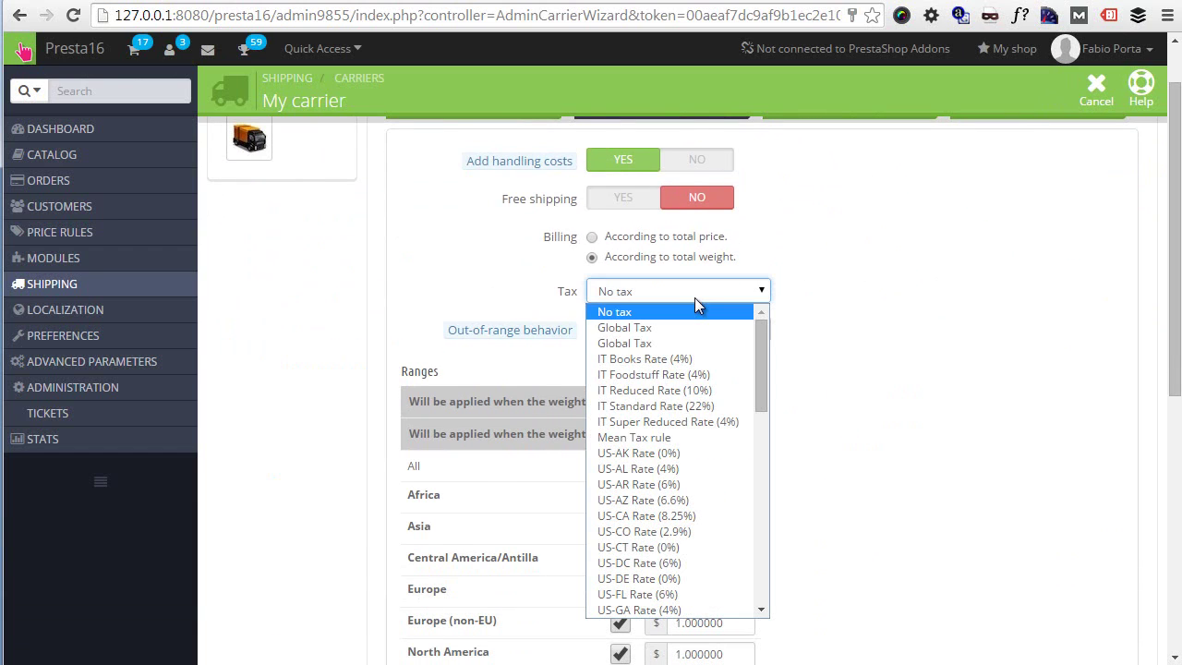
click(687, 440)
scroll(965, 429, down, 5)
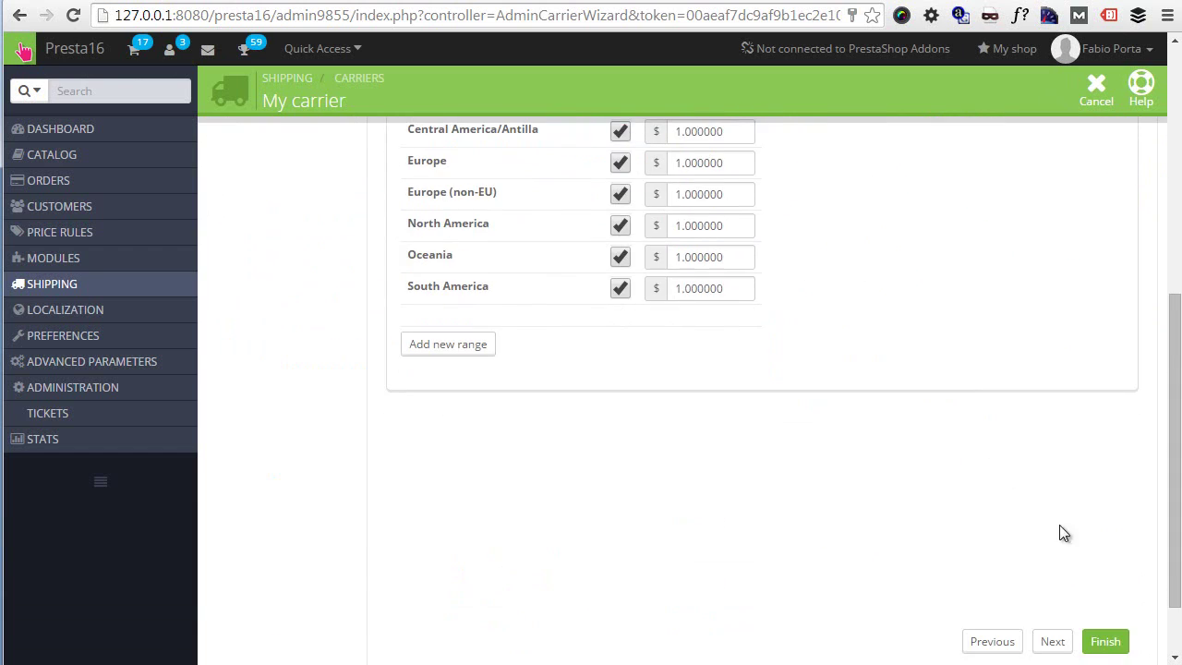
click(1105, 593)
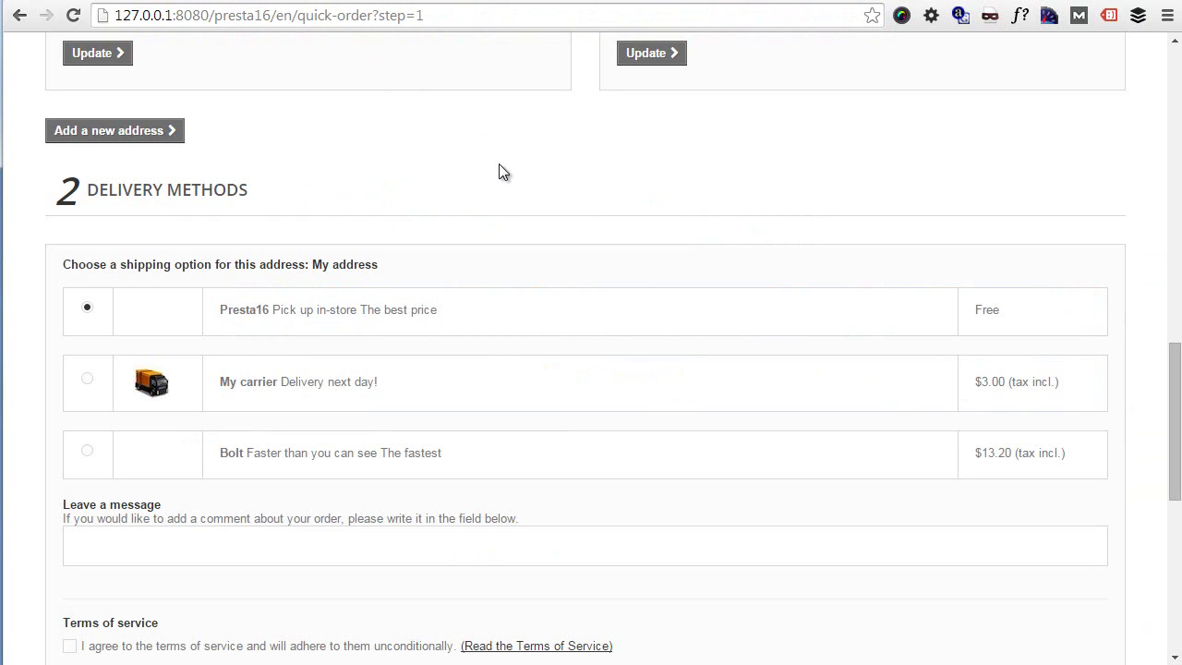
Reload the storefront checkout and check My carrier's shipping price against the delivery address's country
key(F5)
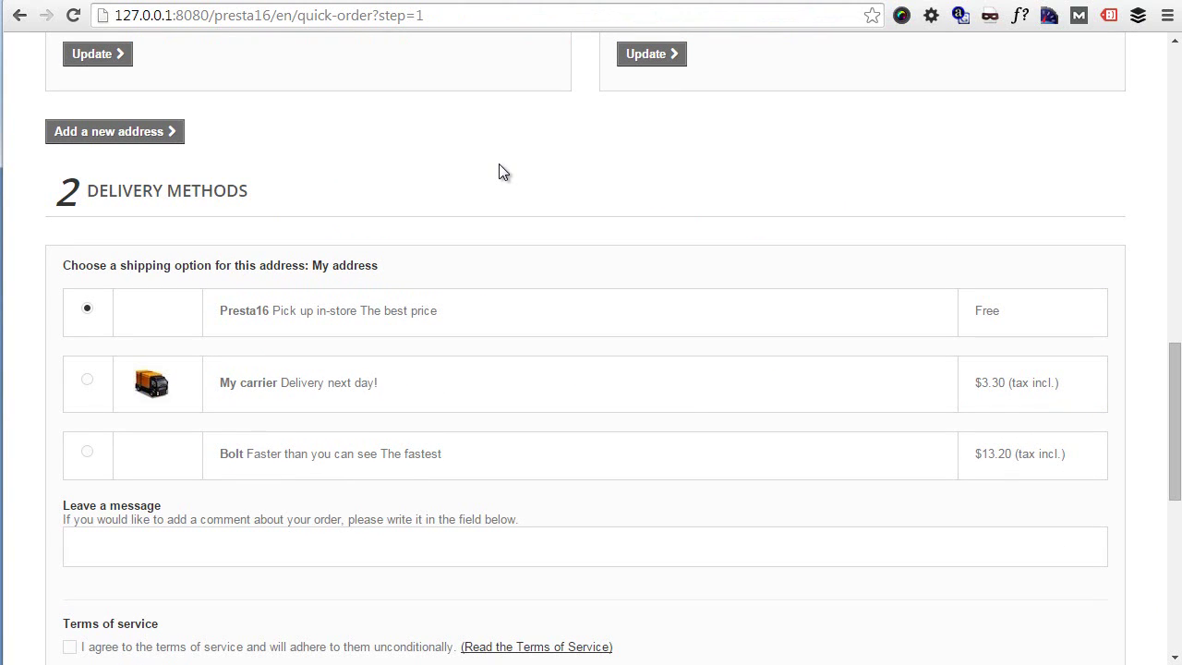
scroll(499, 172, up, 3)
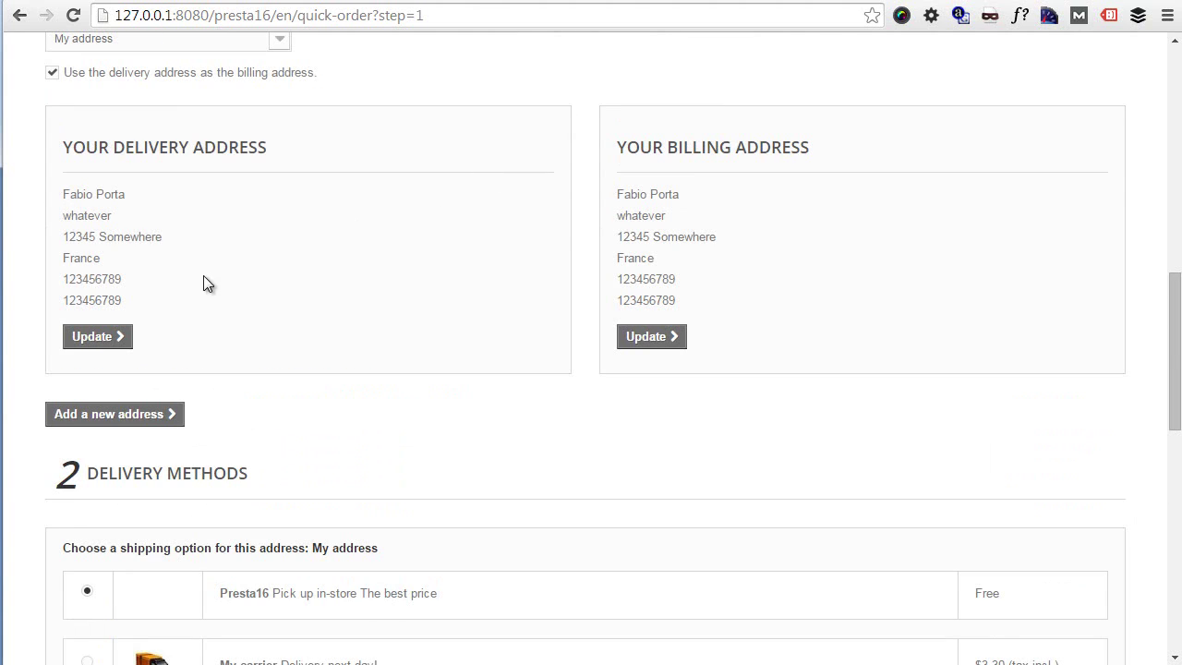
drag(76, 237, 341, 279)
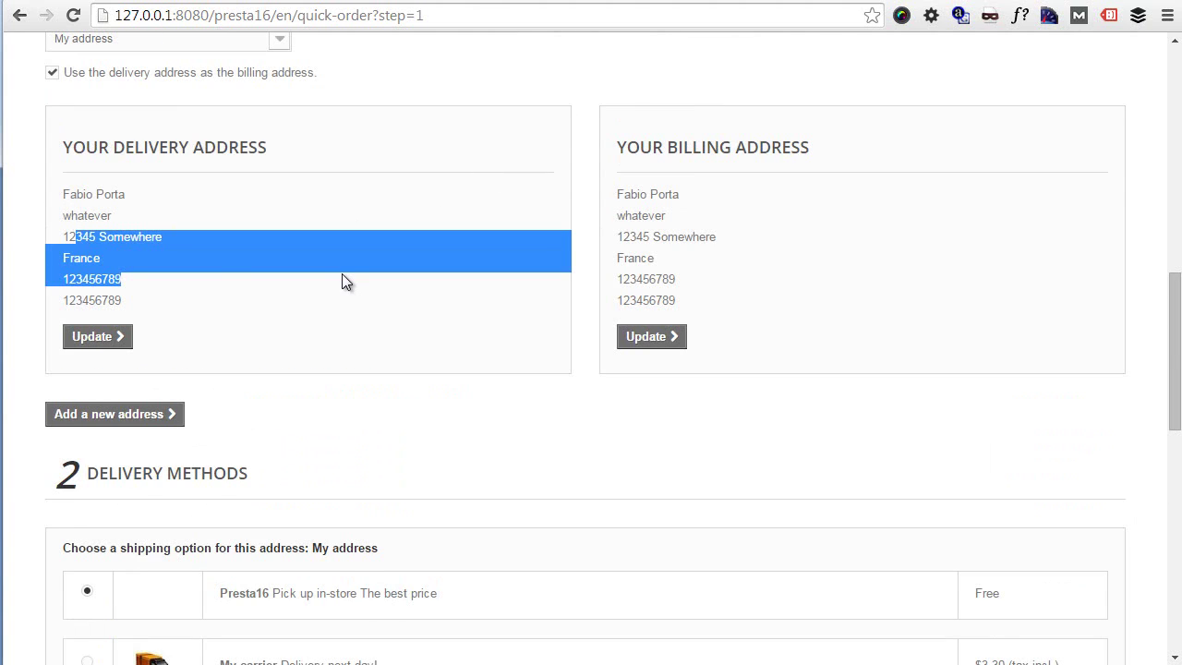
Update the delivery address with United States as the country and Alabama as the state, and save it
scroll(343, 282, down, 2)
click(118, 244)
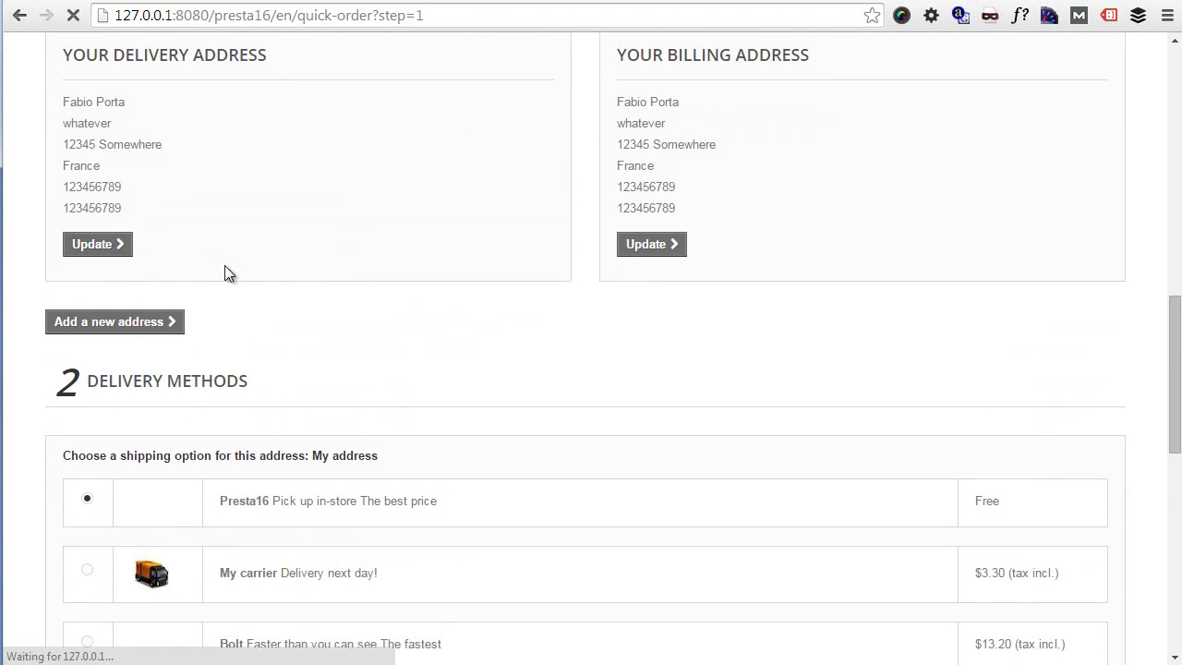
scroll(253, 353, down, 4)
scroll(176, 475, down, 1)
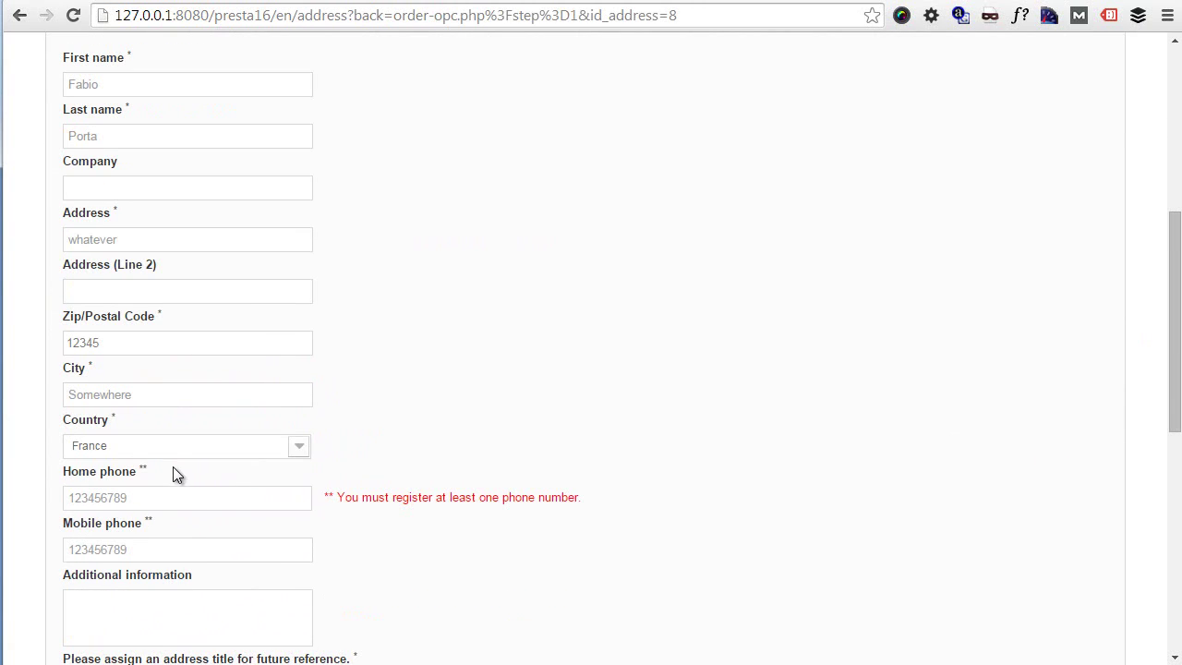
click(178, 451)
click(155, 480)
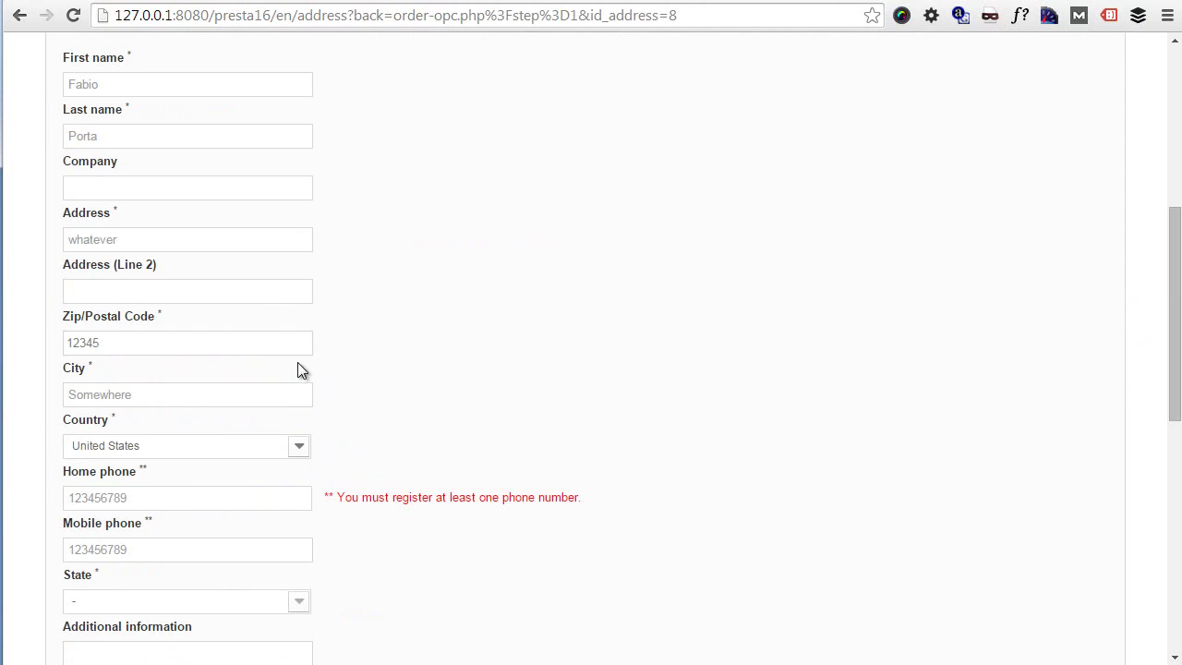
click(230, 601)
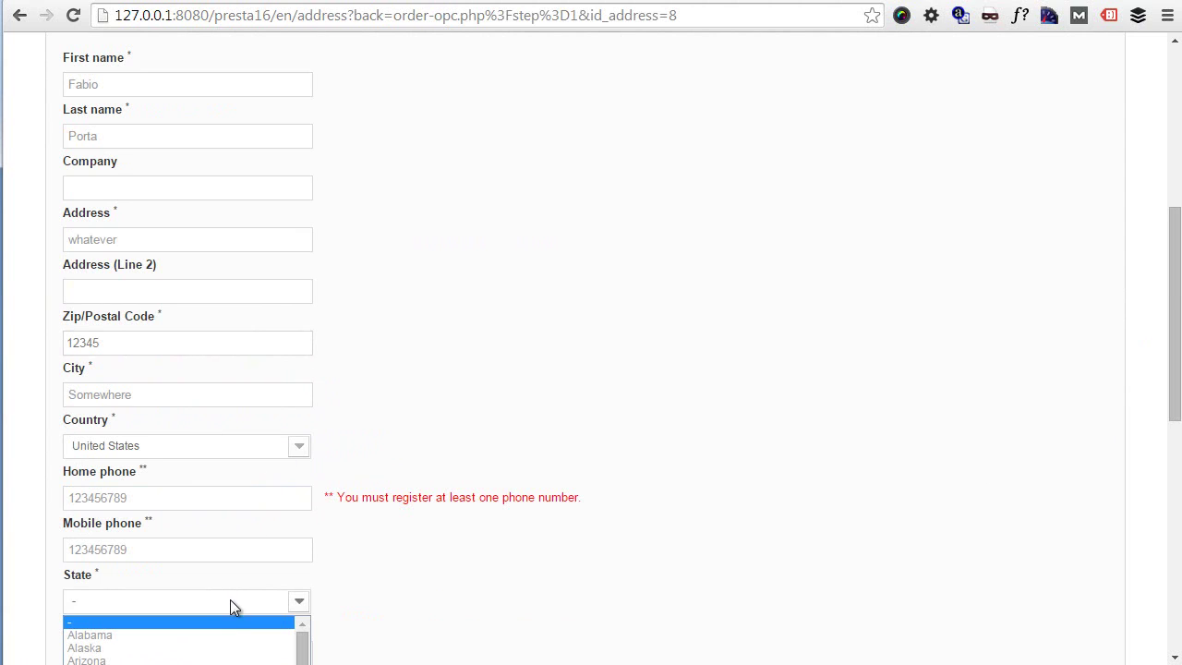
click(195, 635)
scroll(262, 516, down, 2)
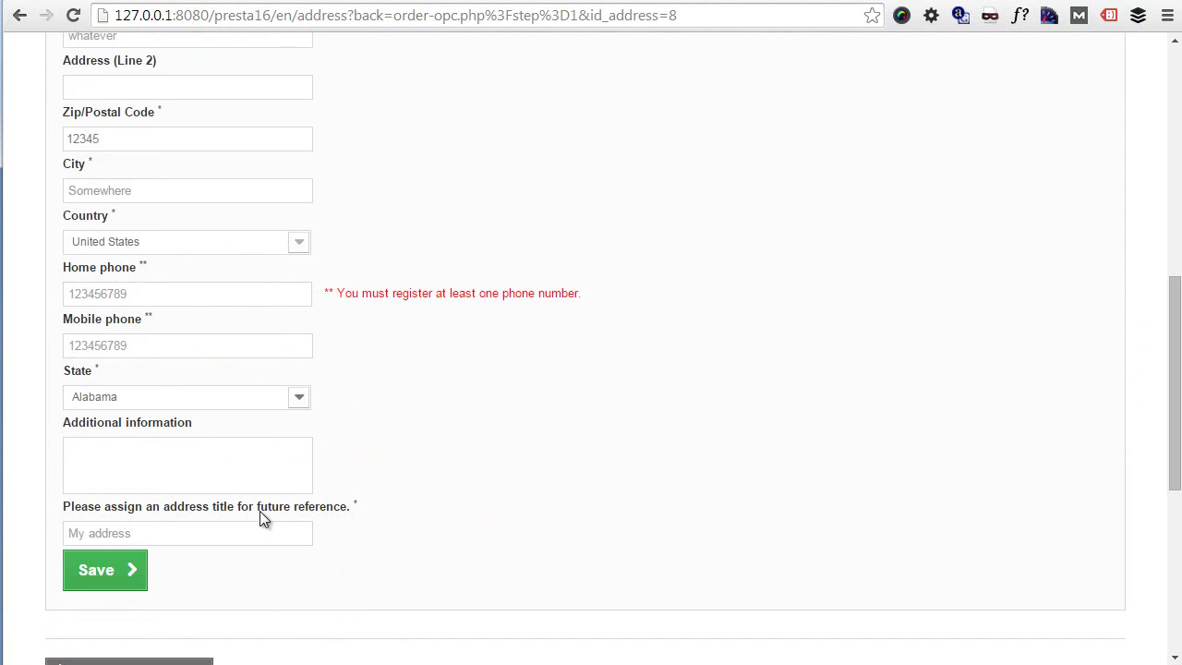
click(138, 568)
Examine the cart total and the delivery methods' prices for the United States address
scroll(614, 364, down, 6)
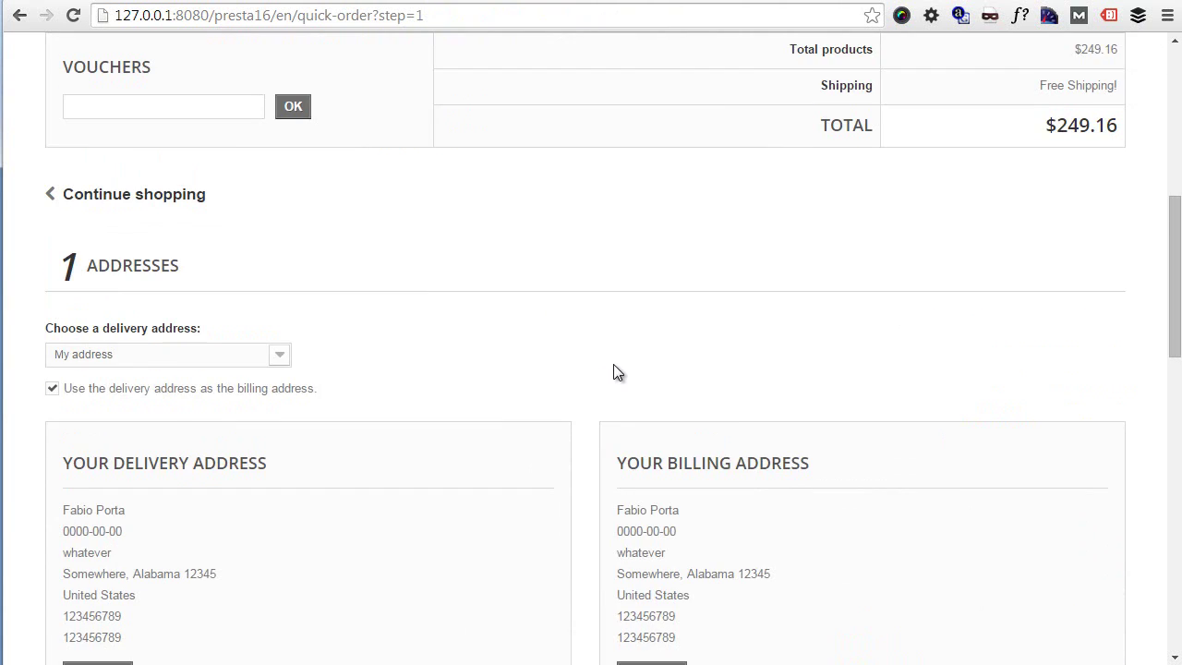
scroll(615, 364, up, 3)
scroll(614, 364, down, 6)
scroll(614, 364, down, 6)
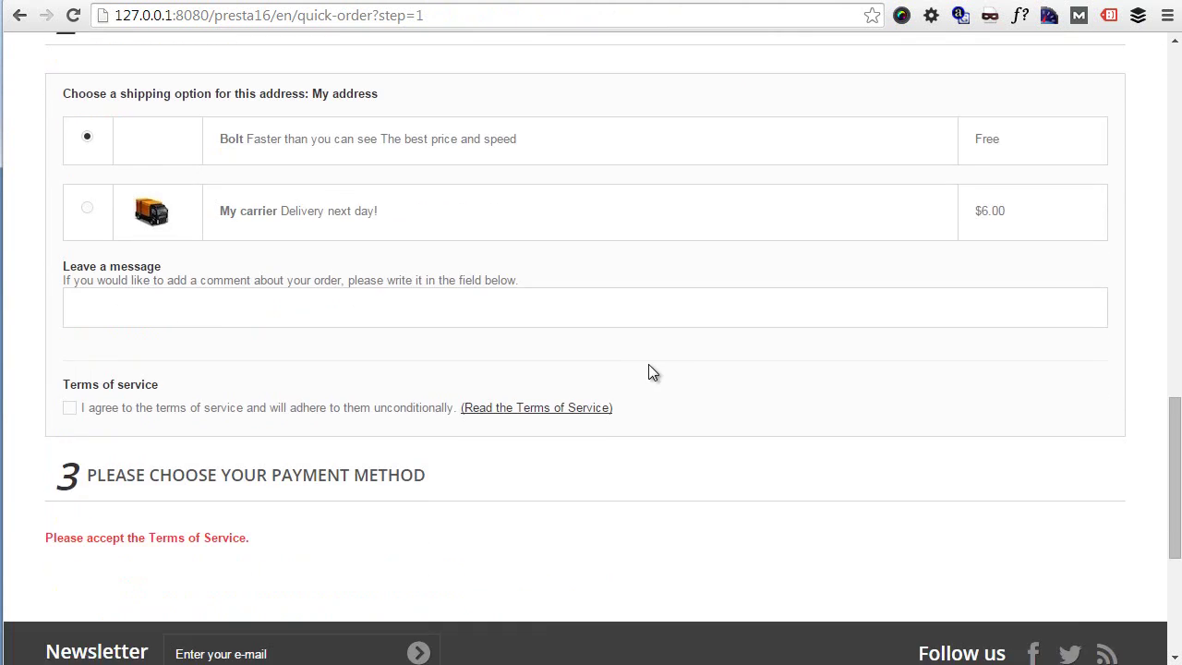
scroll(650, 372, up, 2)
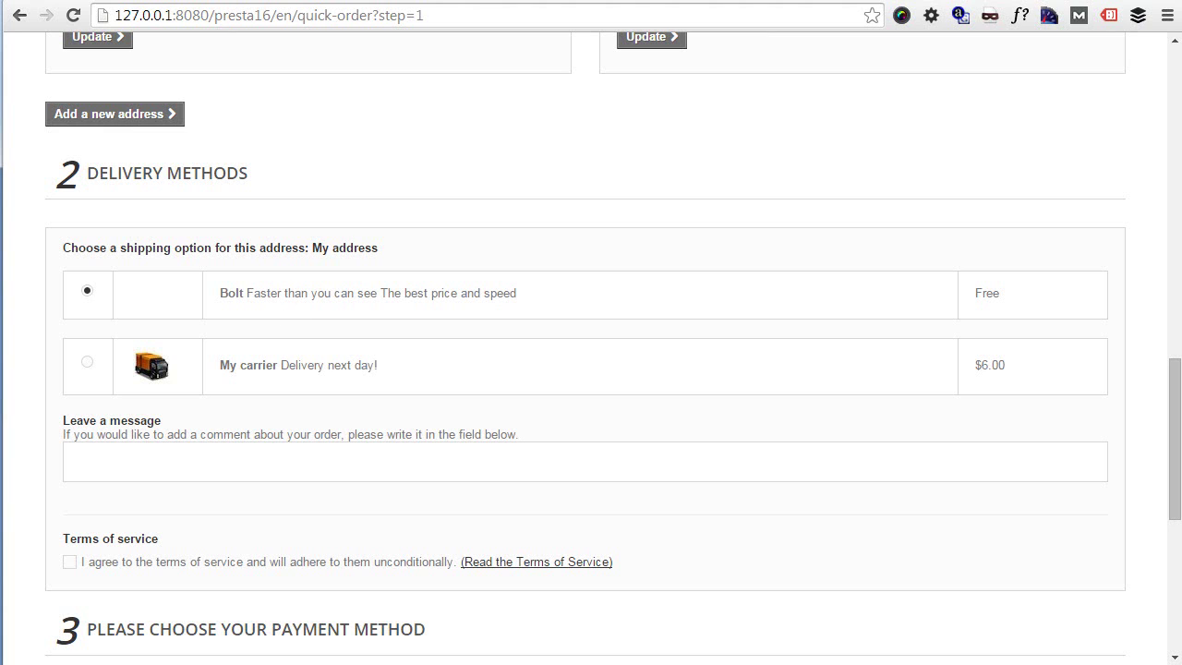
View the Tax Rule Assigner module's store page, then return to the back office and open Currencies under Localization
click(426, 1)
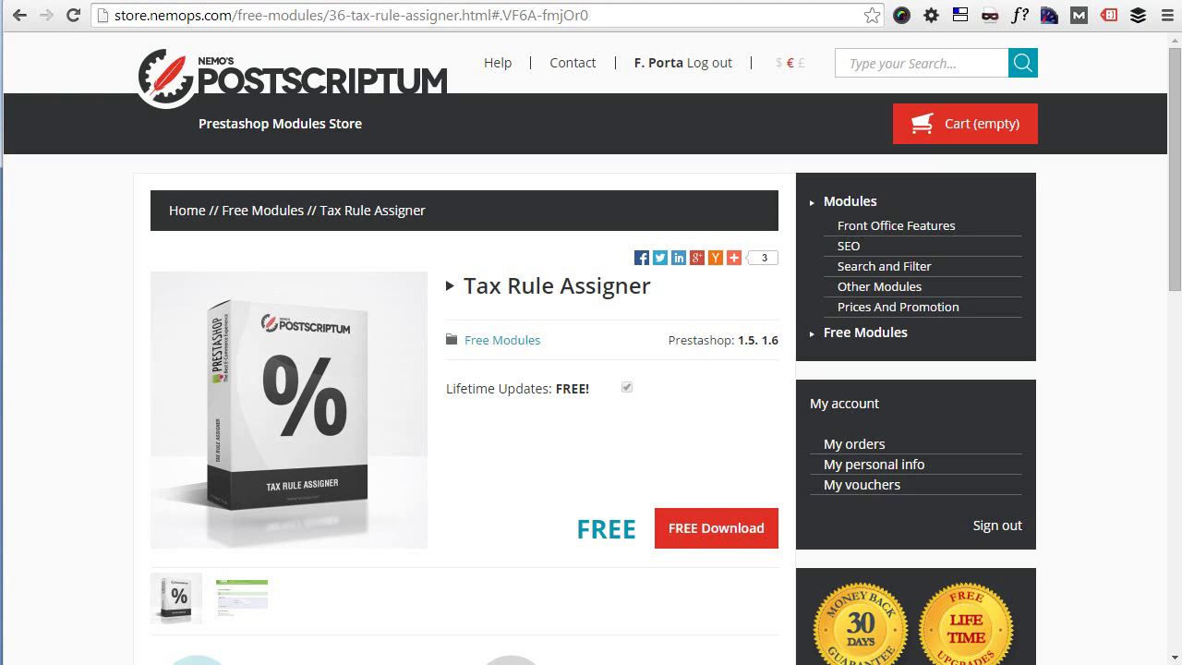
click(82, 1)
mouse_move(55, 309)
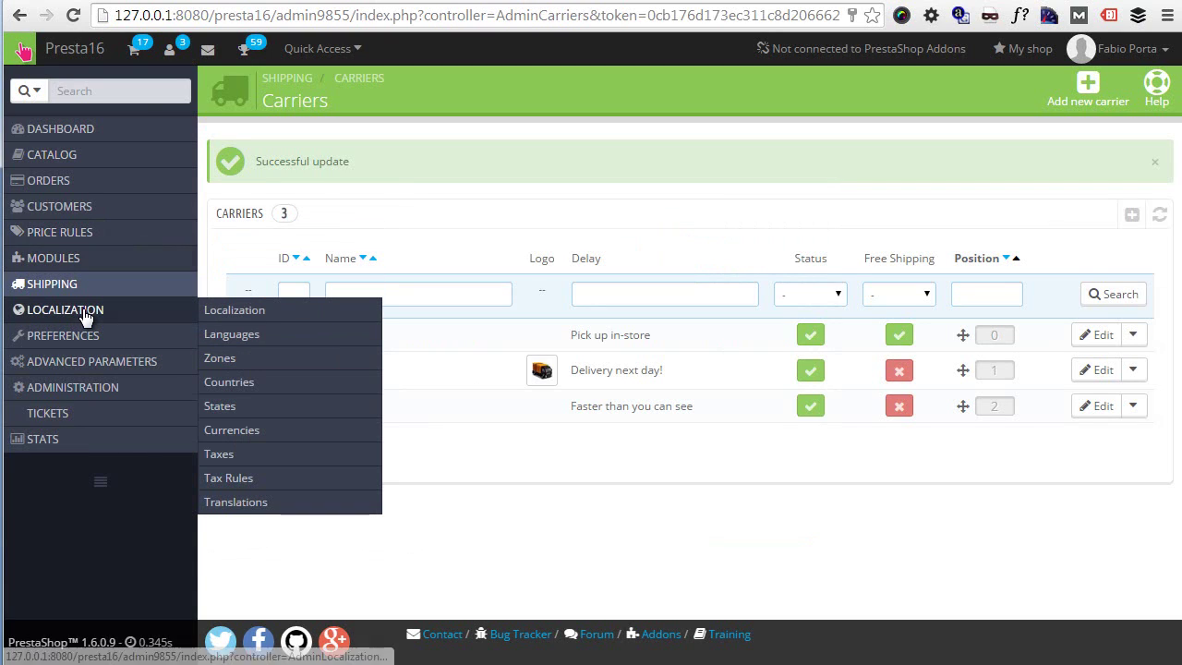
click(278, 432)
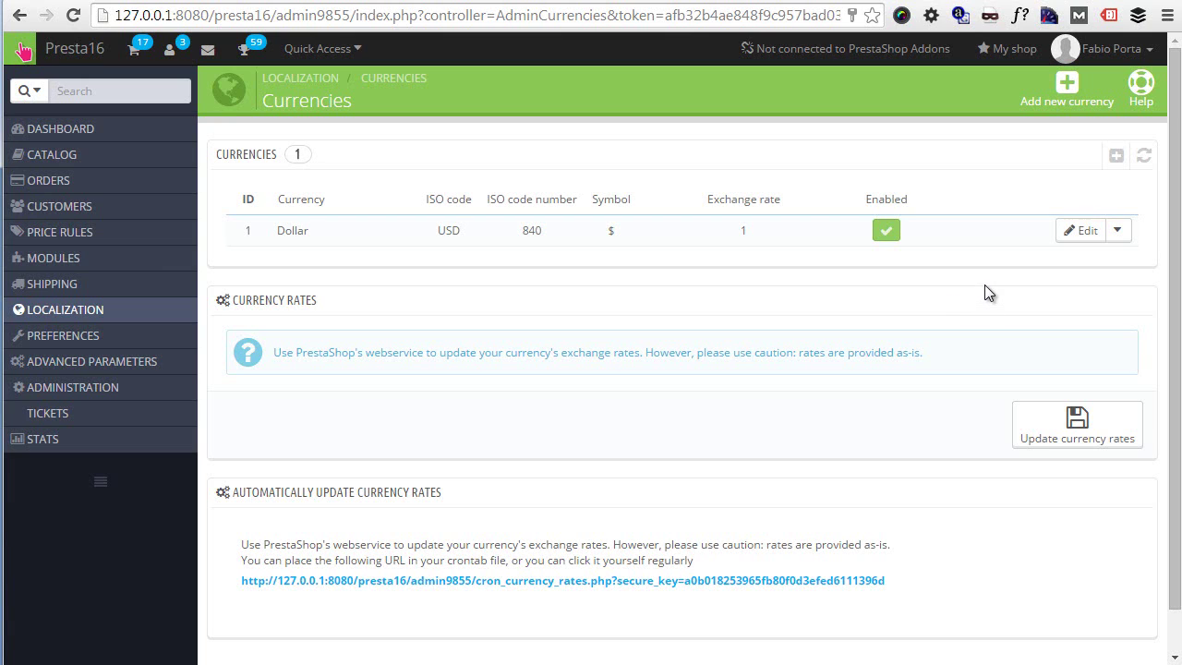
Open the Dollar currency, review its format, decimals, spacing and numeric ISO code settings, and save it
click(1079, 233)
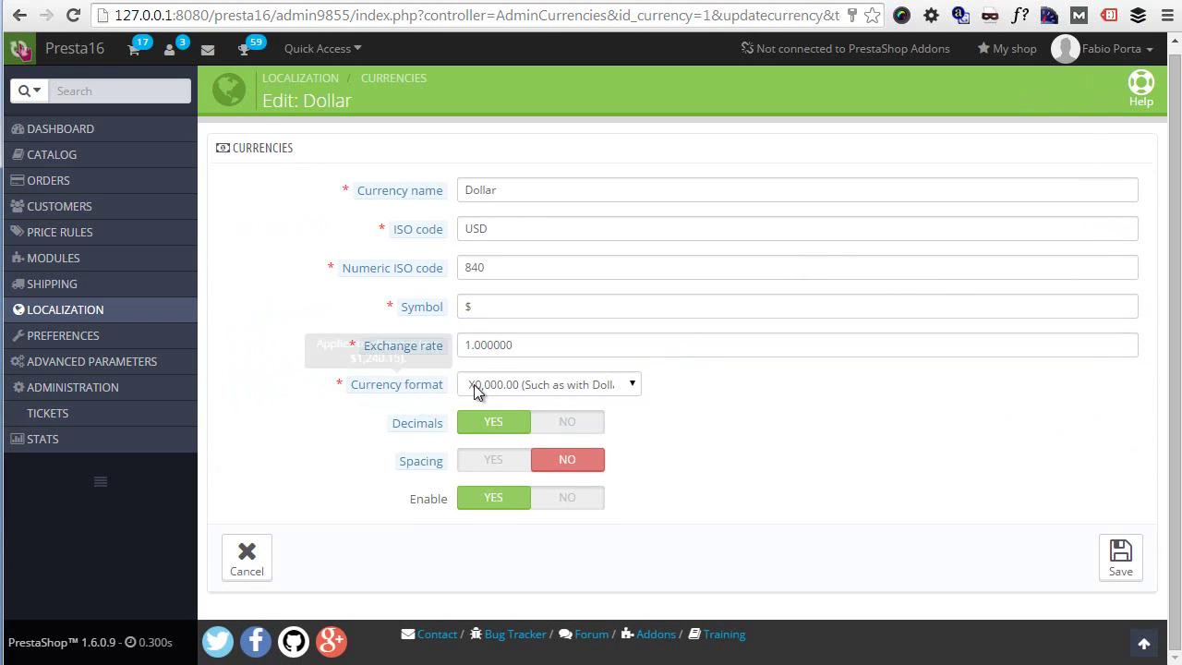
click(555, 384)
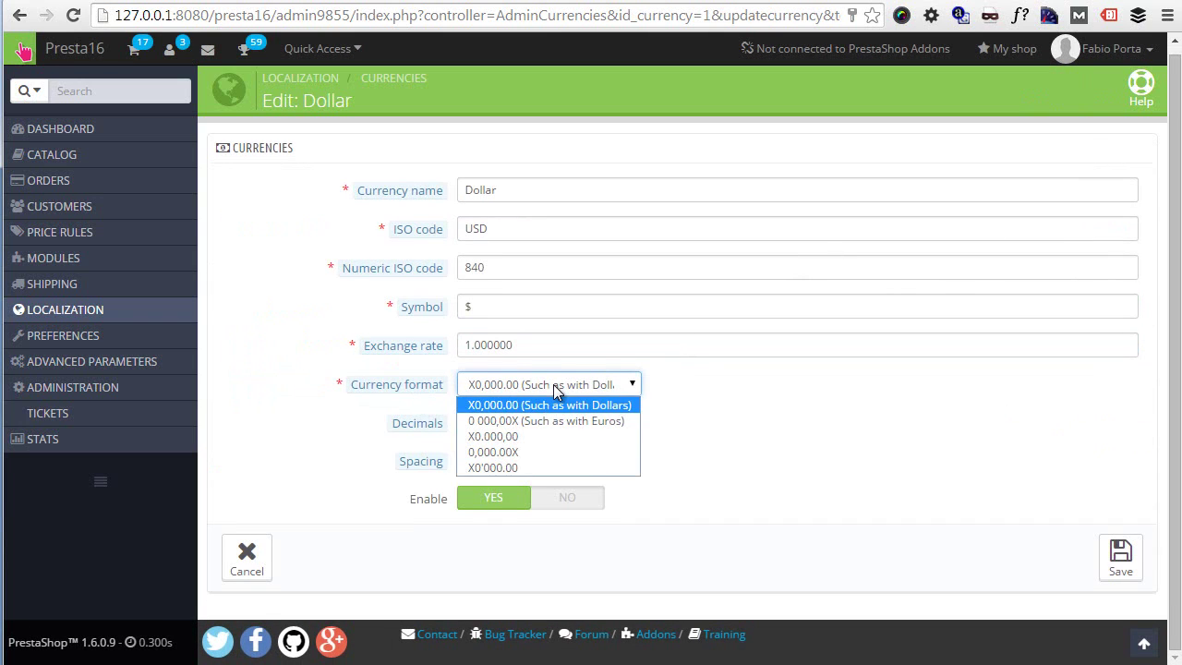
click(712, 414)
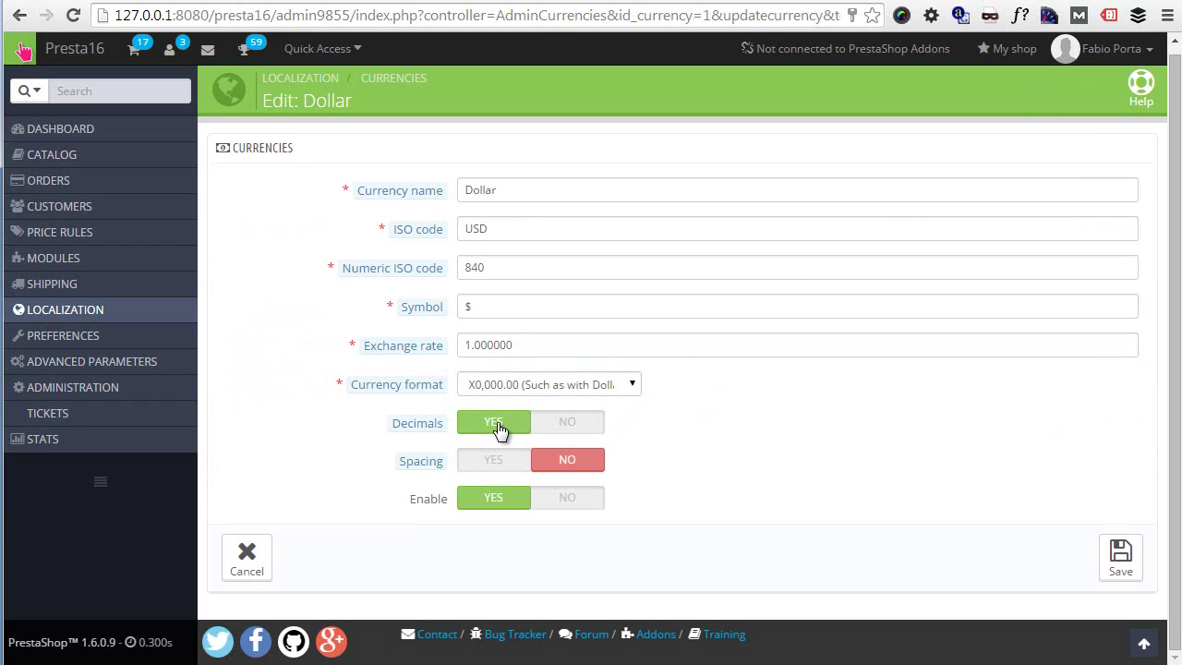
click(499, 469)
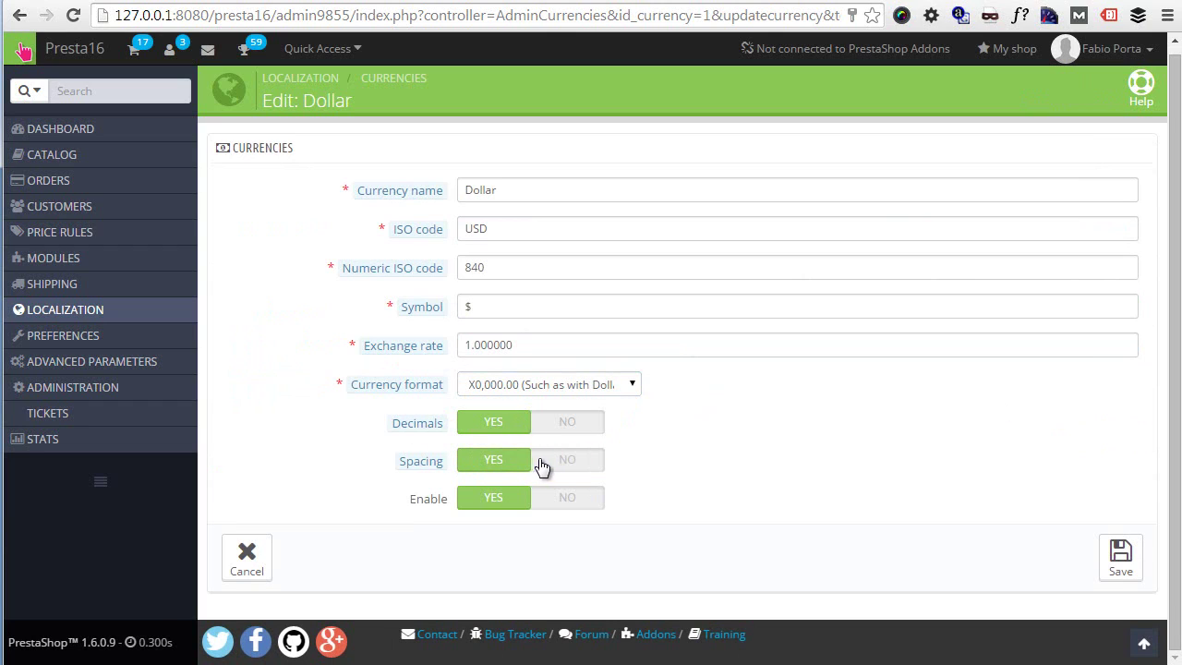
click(555, 467)
mouse_move(423, 466)
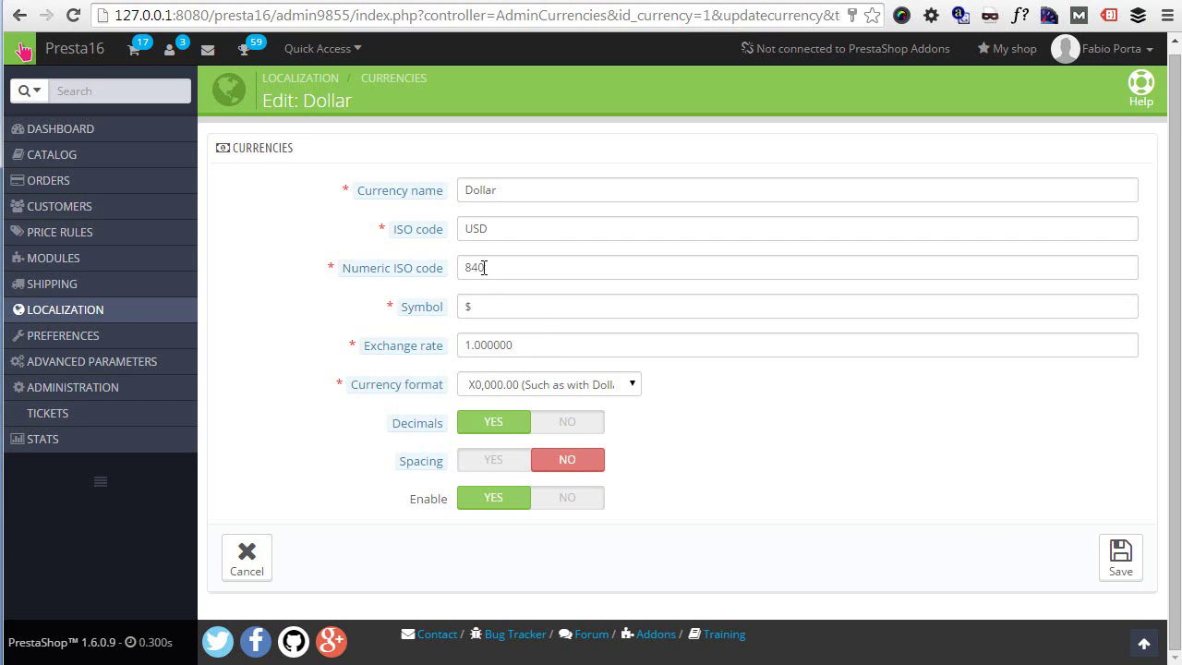
mouse_move(413, 278)
click(1127, 571)
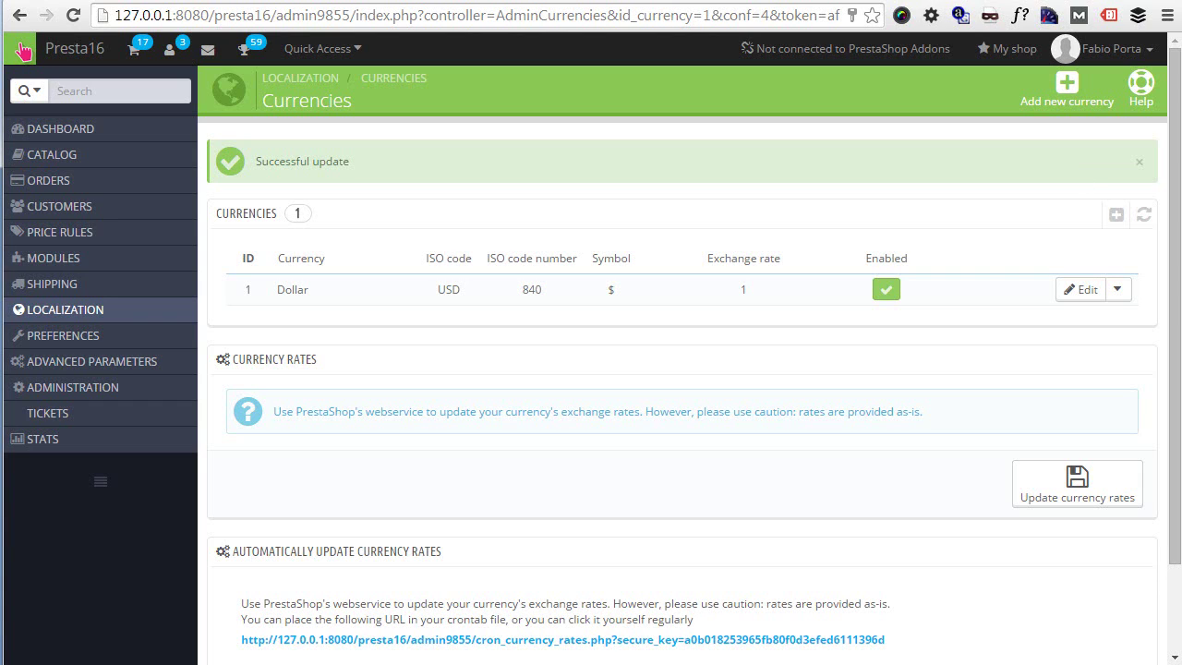
Import the France localization pack from the Localization page, excluding States, Taxes and Languages from the content
mouse_move(101, 310)
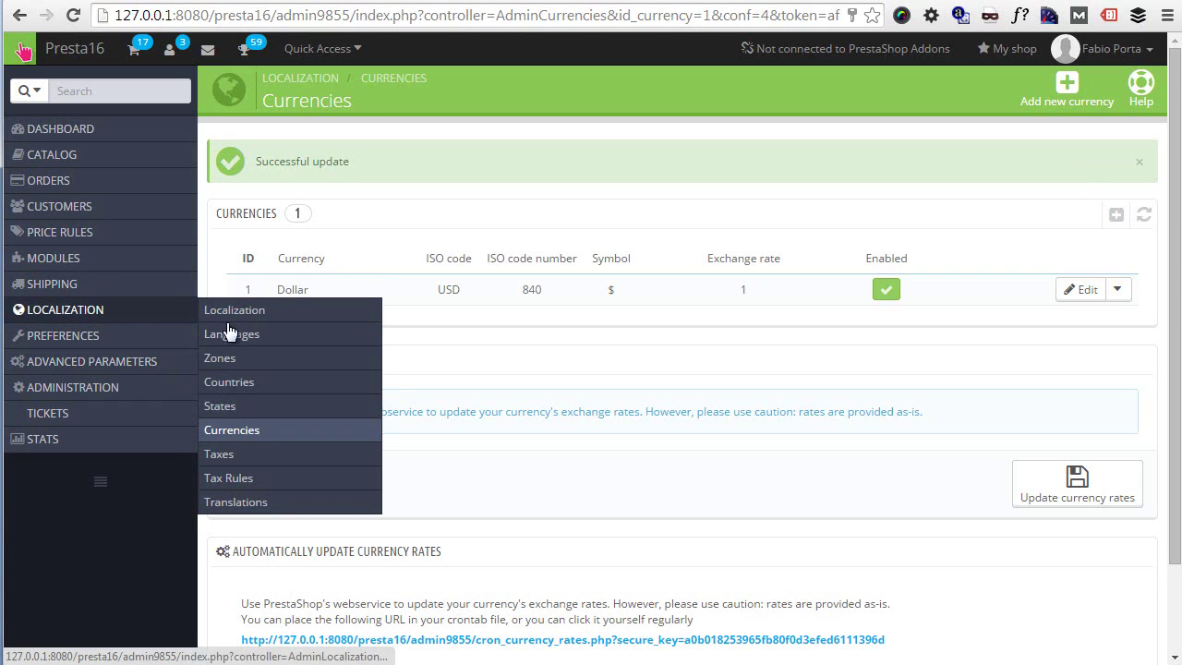
click(248, 317)
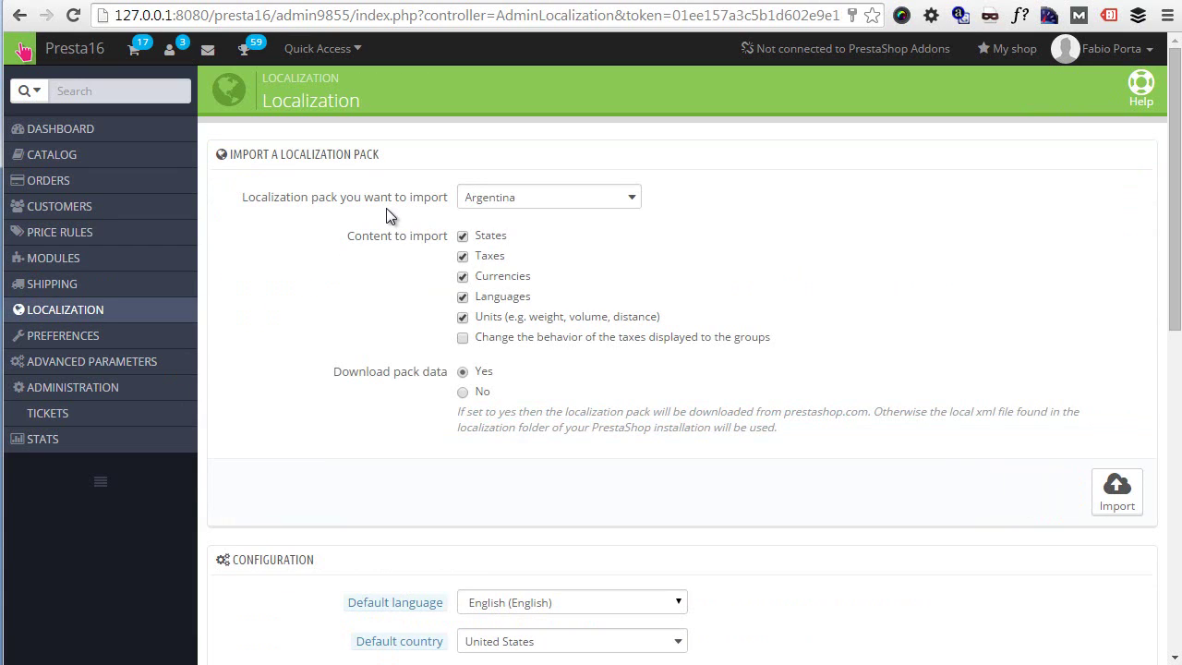
click(512, 205)
scroll(540, 287, down, 3)
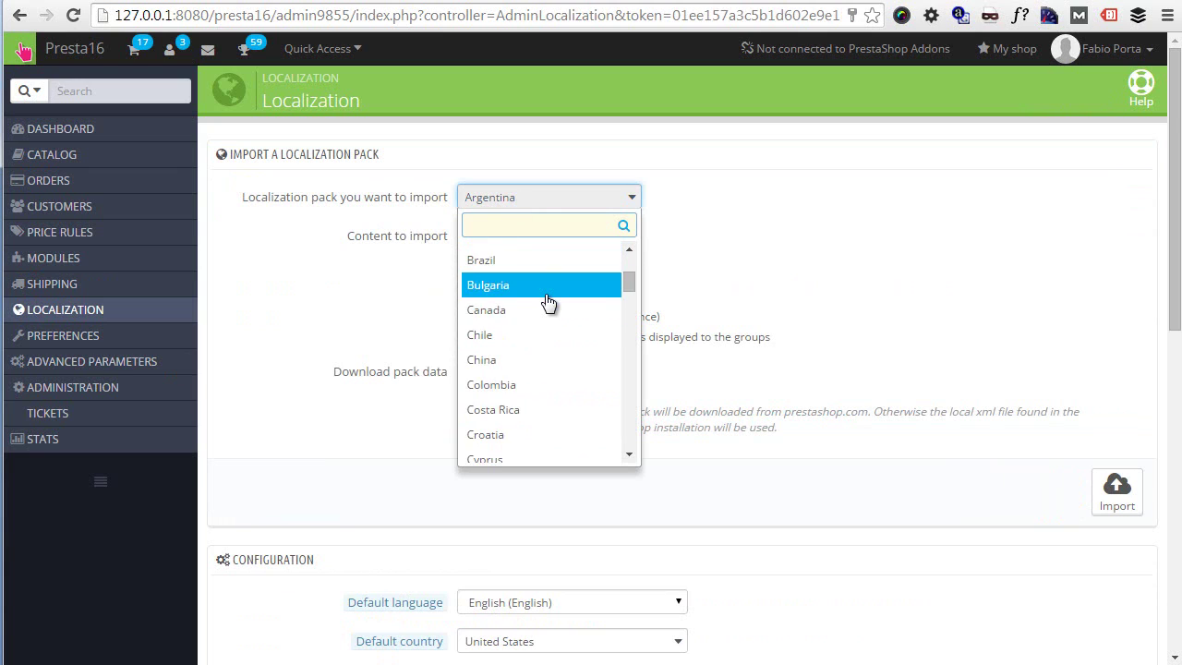
scroll(549, 318, down, 3)
scroll(548, 337, down, 2)
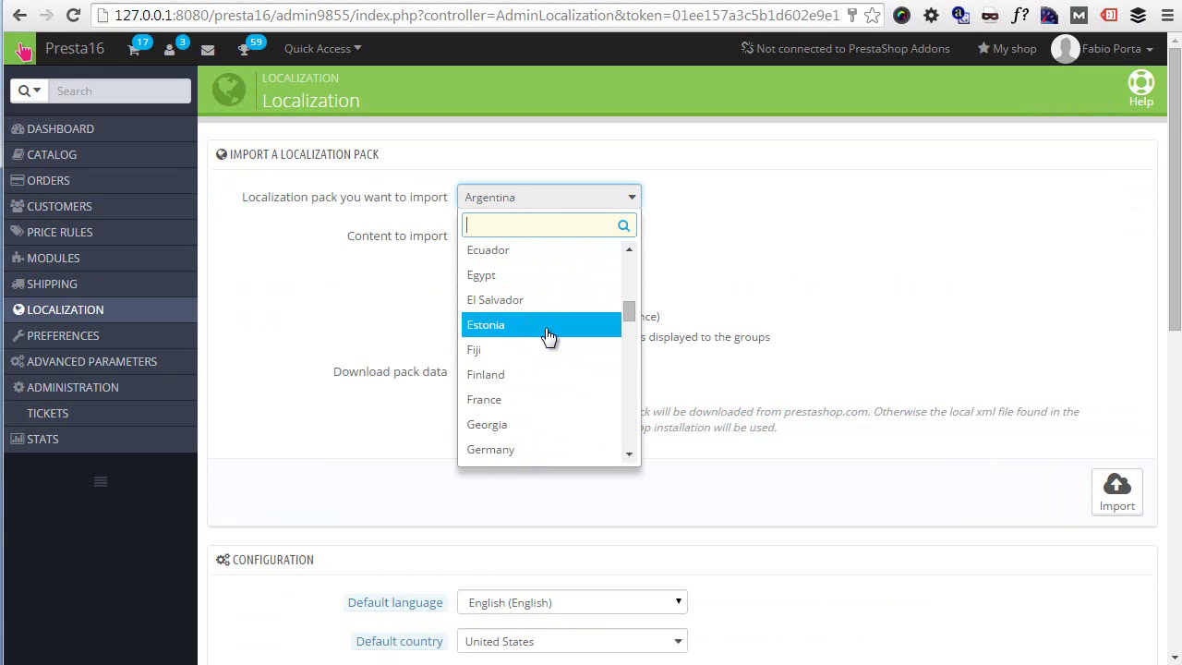
click(509, 400)
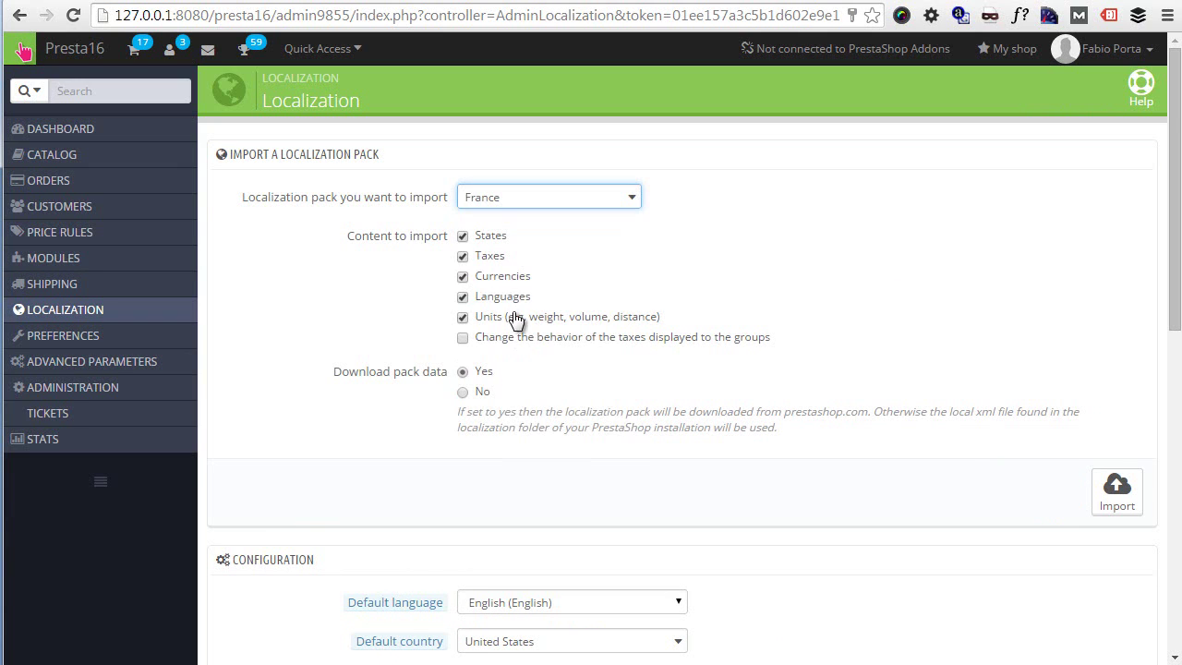
click(463, 237)
click(463, 256)
click(463, 297)
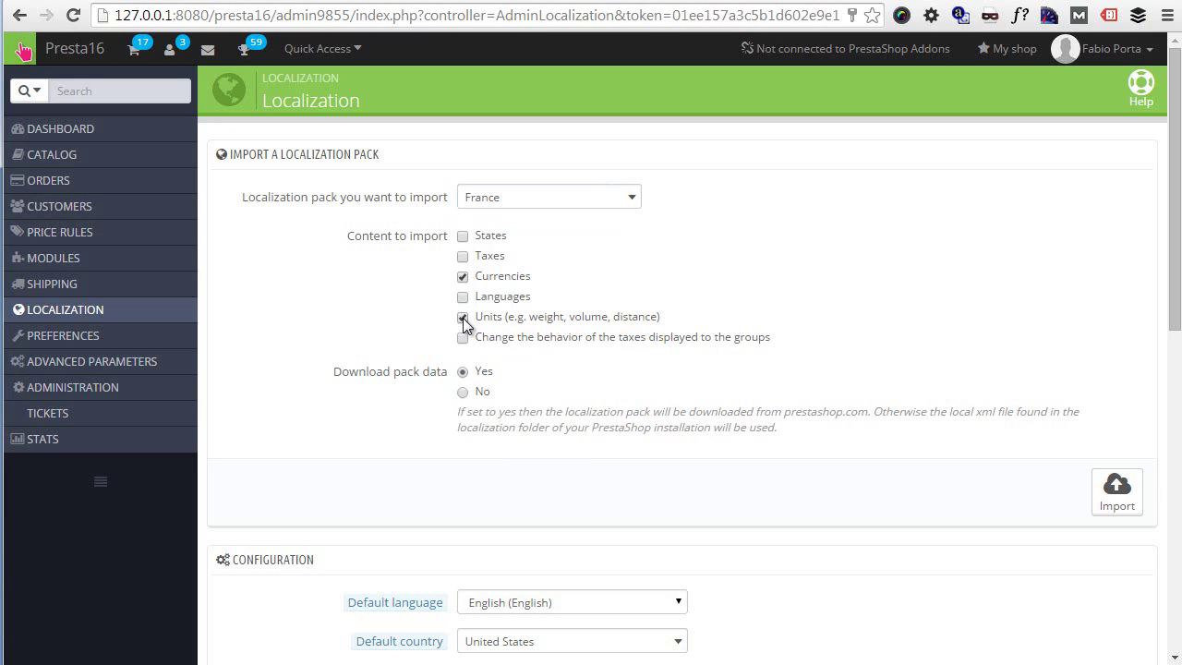
click(1121, 487)
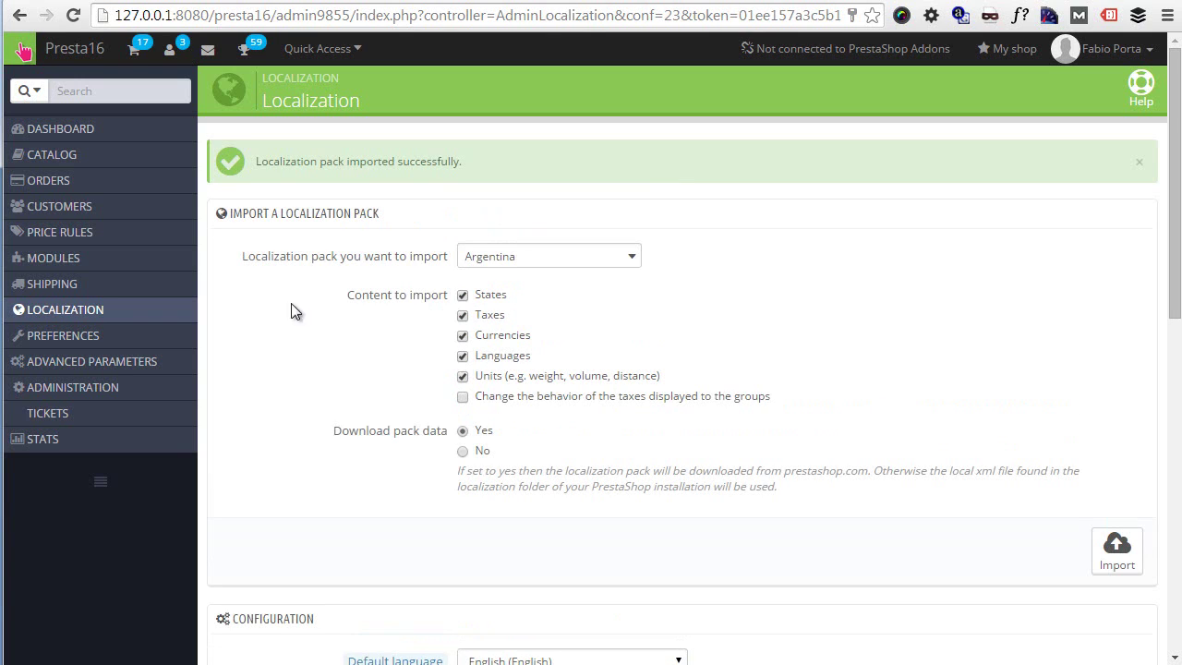
Check the Currencies list for the imported currency and review the default currency in the Localization configuration
mouse_move(88, 314)
click(264, 433)
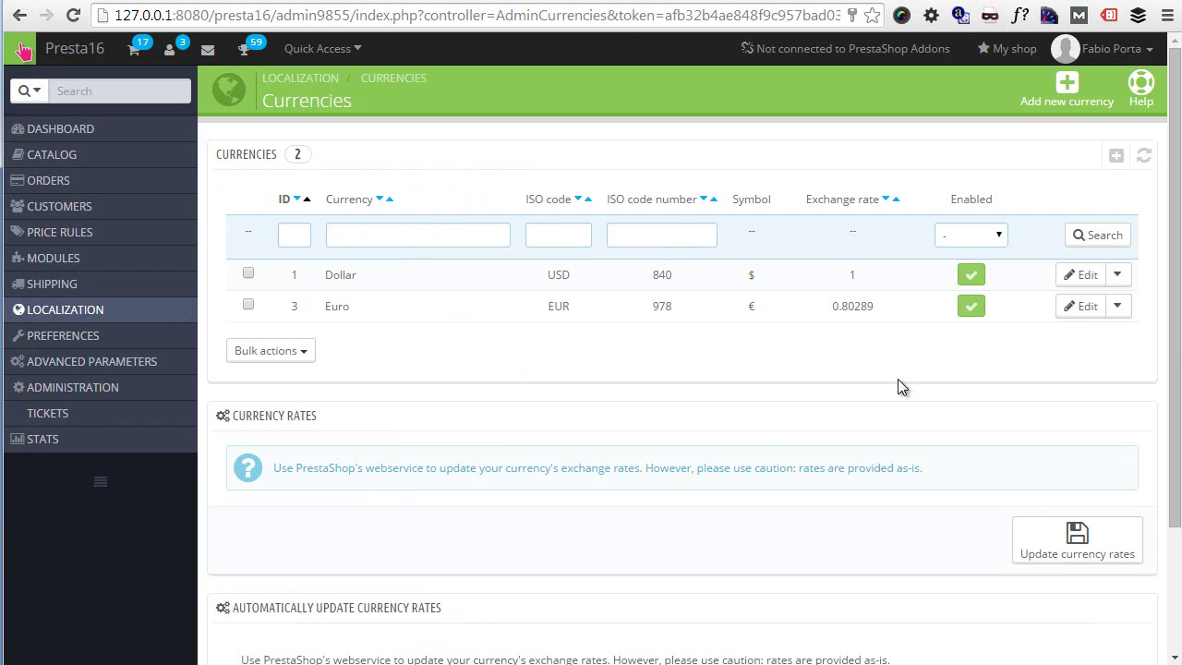
mouse_move(114, 311)
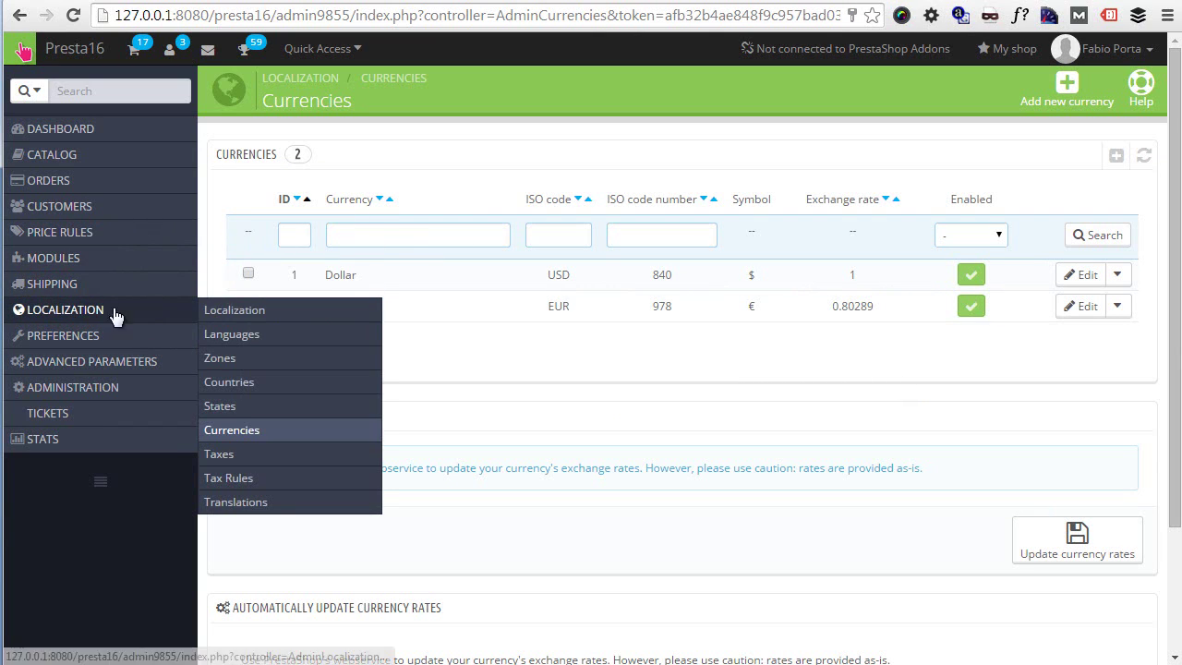
click(266, 314)
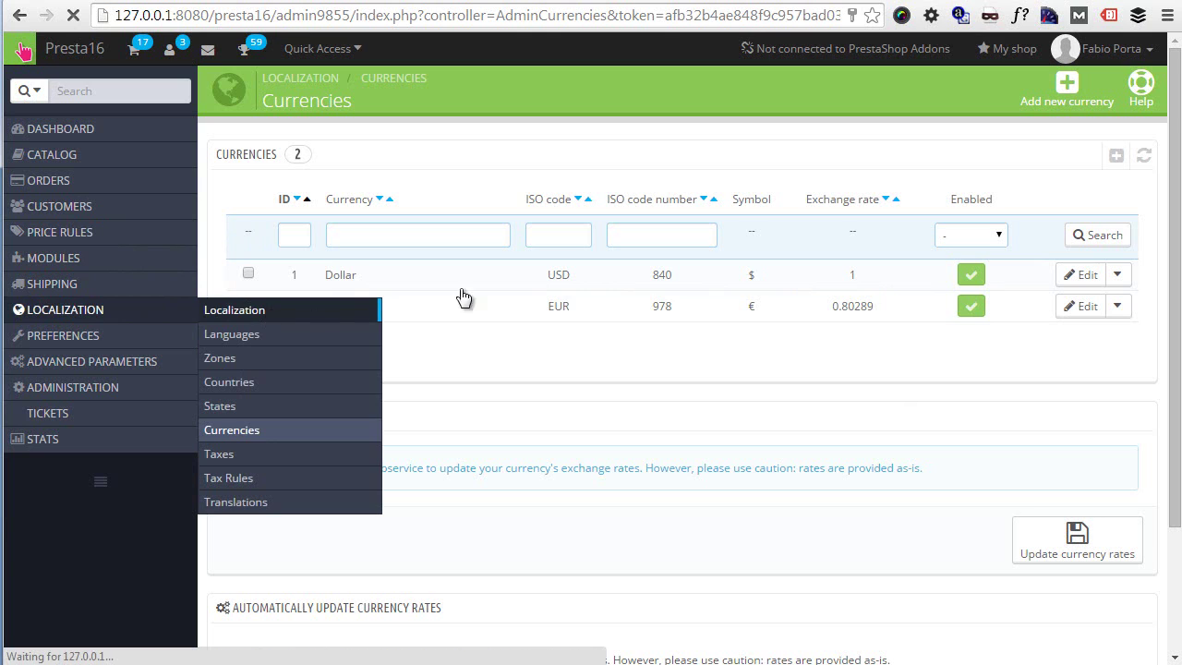
scroll(489, 281, down, 3)
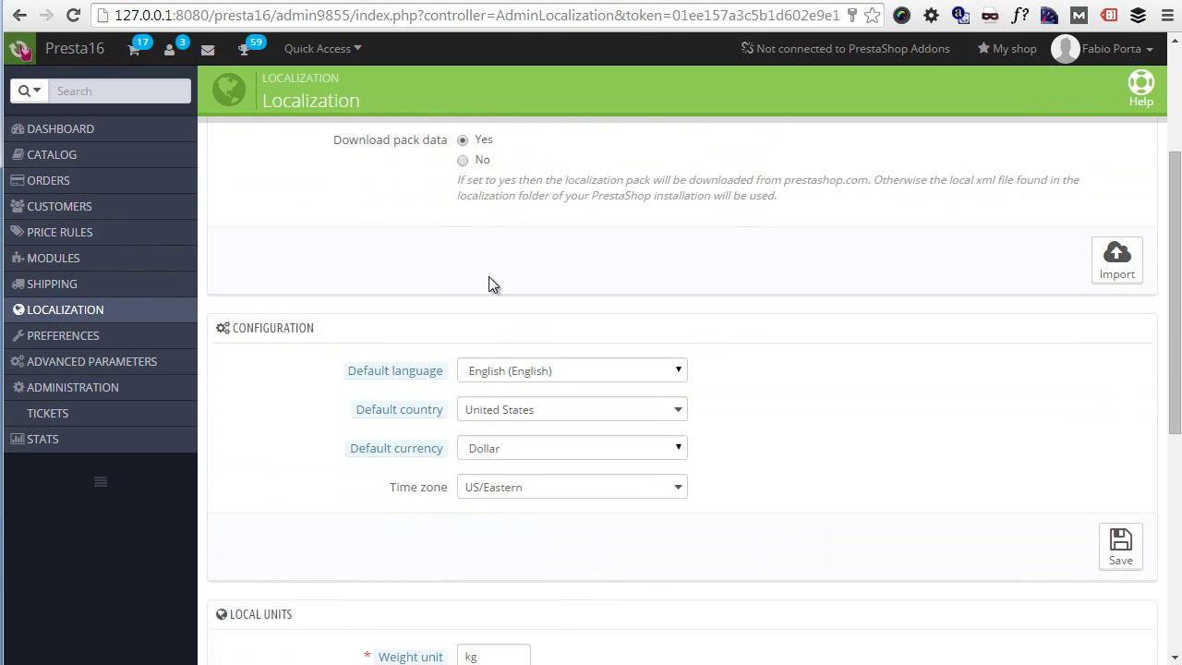
scroll(560, 420, down, 1)
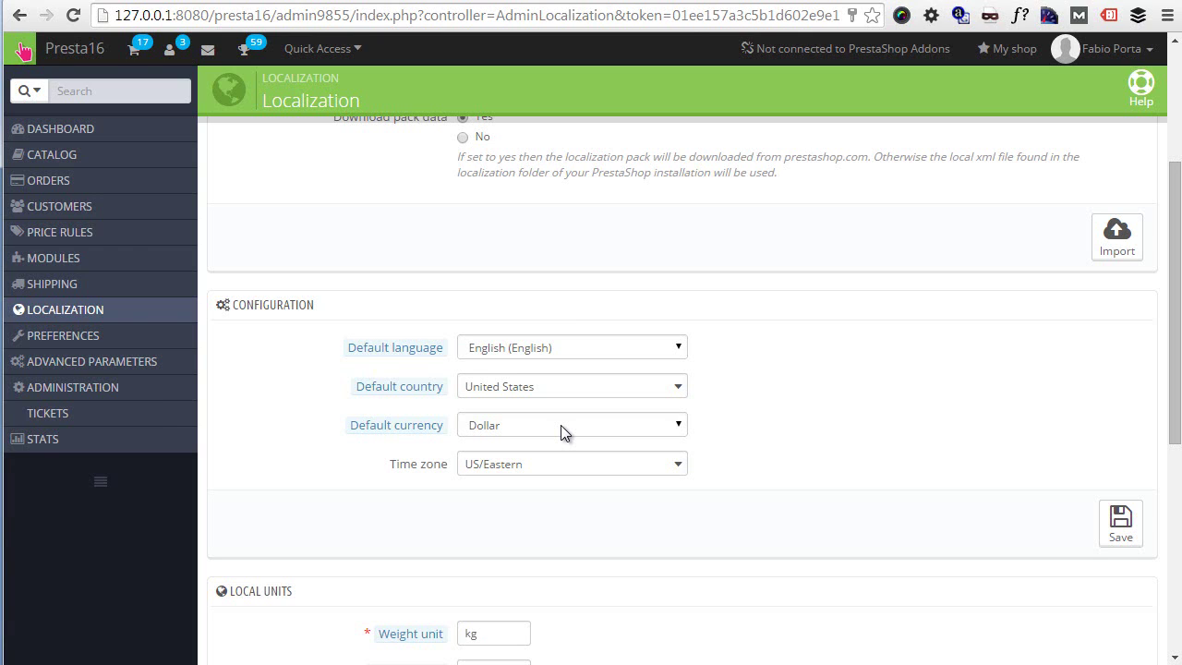
Open the Payment page of the Modules section
mouse_move(114, 257)
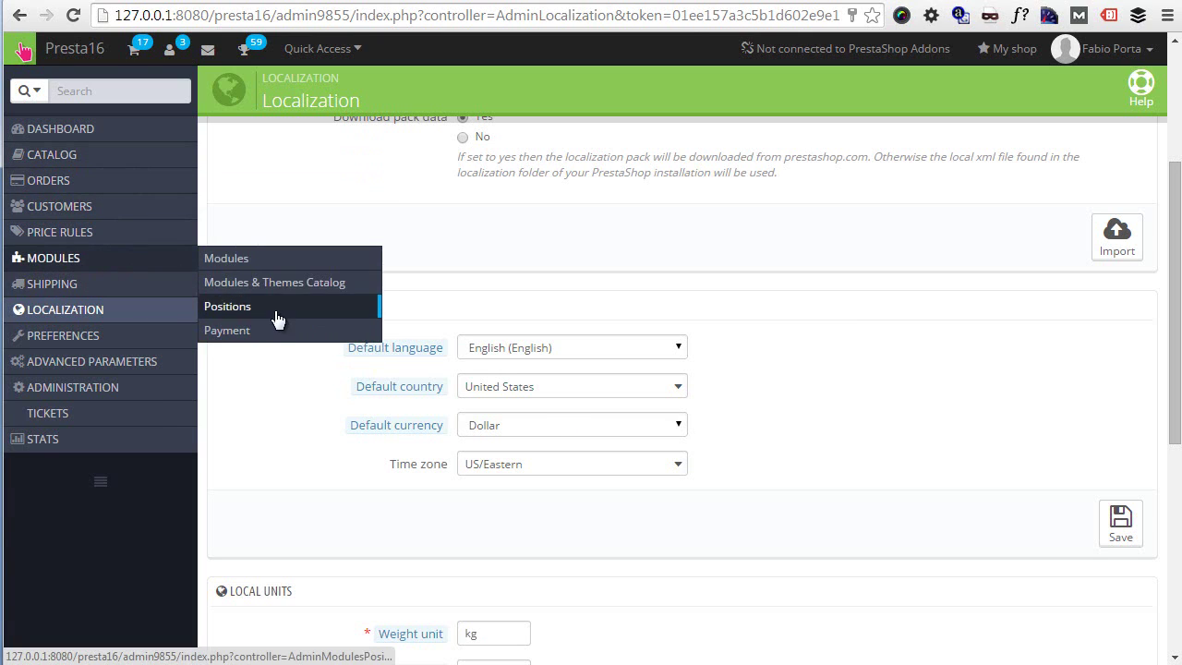
click(261, 333)
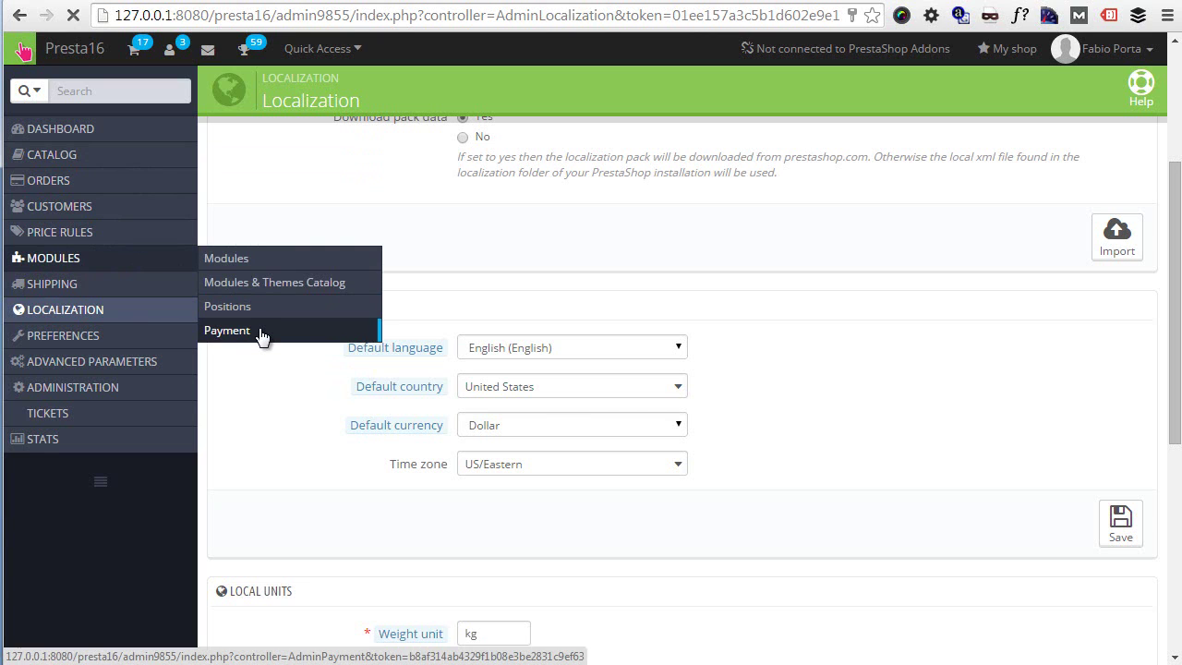